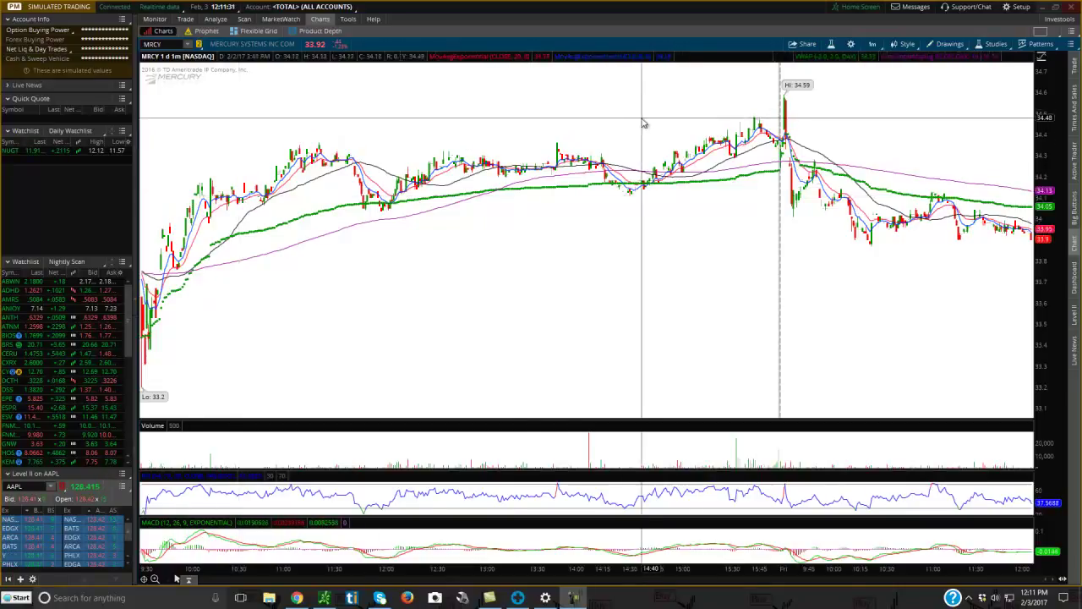
Switch the MRCY chart to the 5-day, 5-minute time frame
click(873, 44)
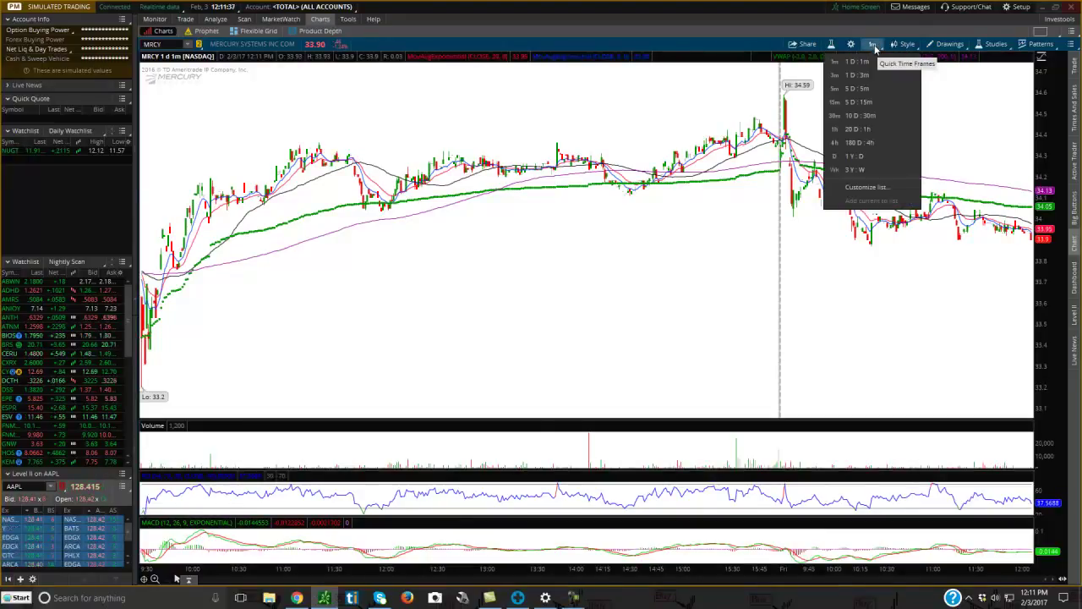
click(871, 90)
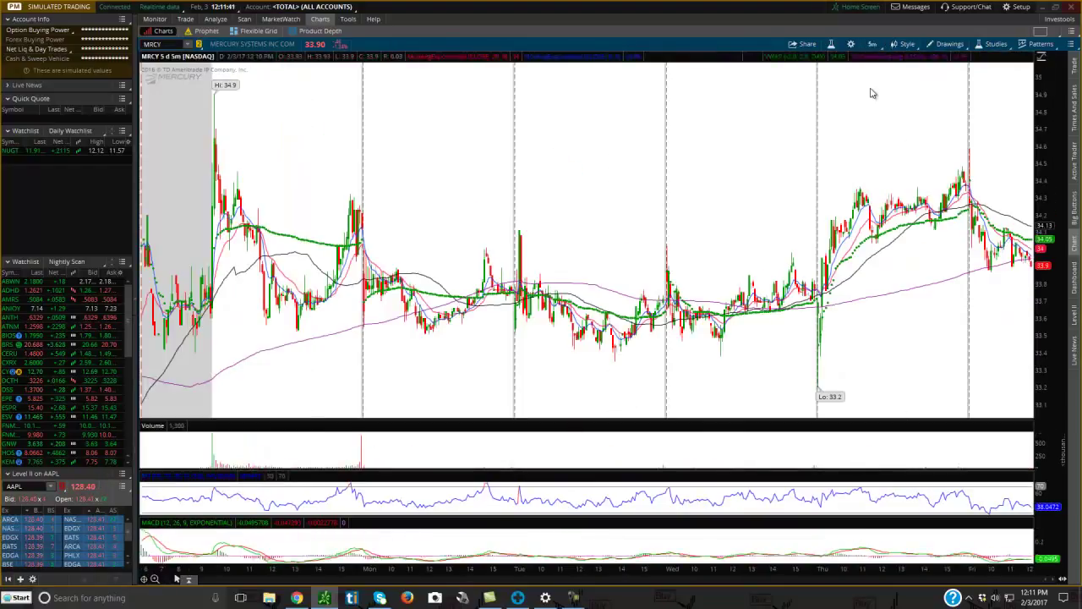
Load the symbol AAPL in the chart and set its time frame to one year of daily bars
click(165, 44)
text(AQA)
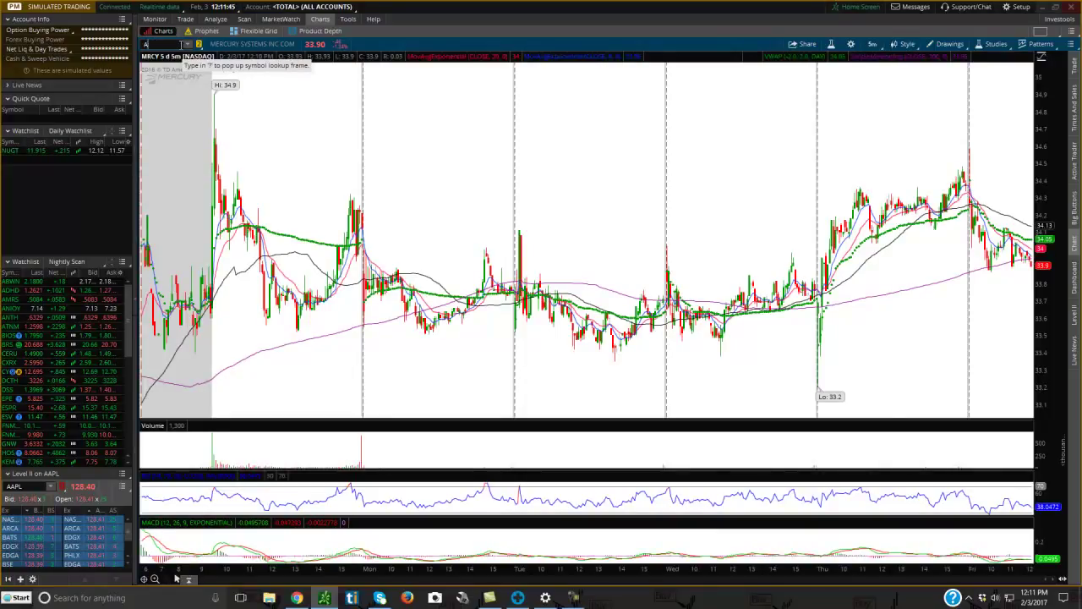
key(BackSpace)
text(PL)
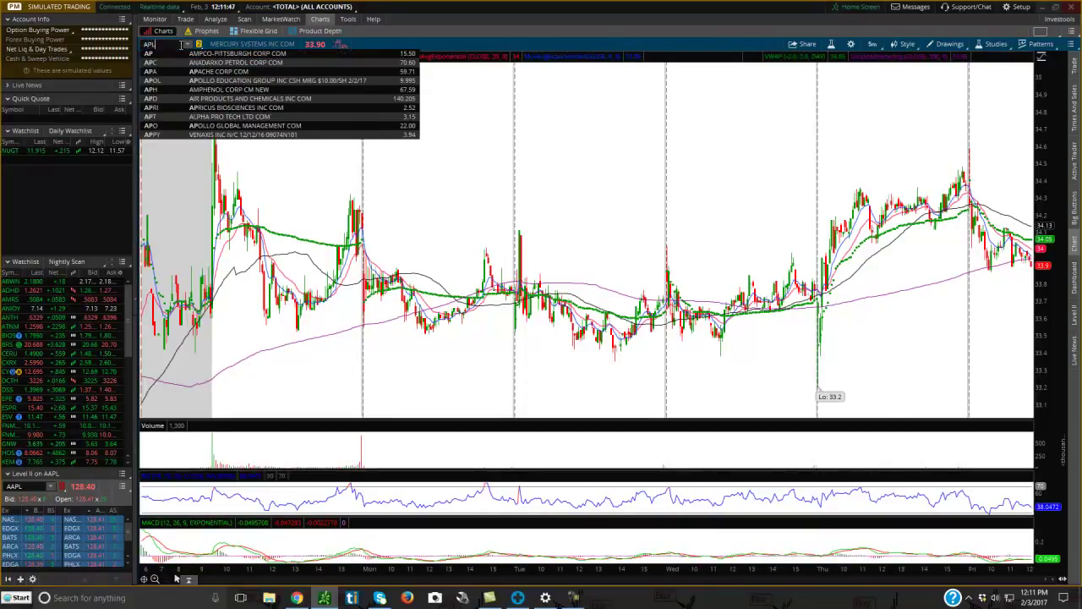
key(BackSpace)
text(PL)
key(Return)
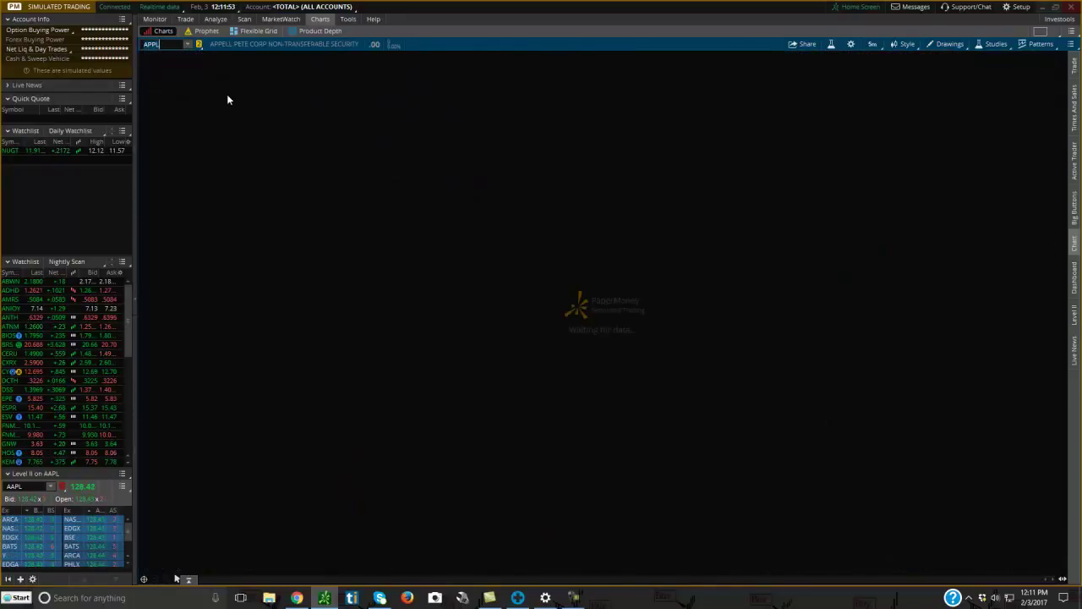
key(BackSpace)
key(BackSpace)
key(BackSpace)
key(BackSpace)
text(AAPL)
key(Return)
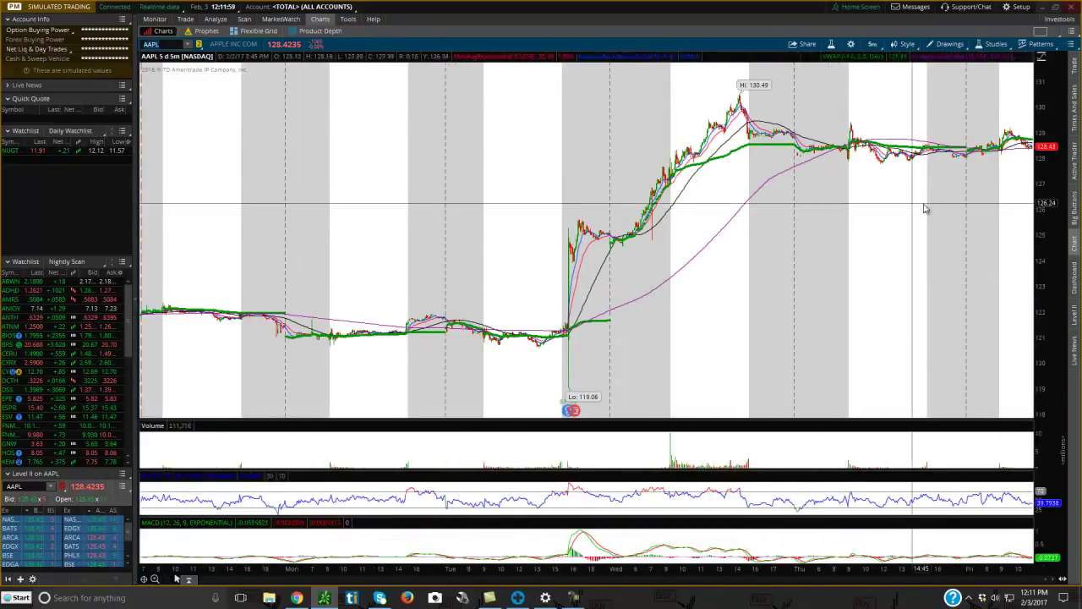
click(871, 44)
click(871, 157)
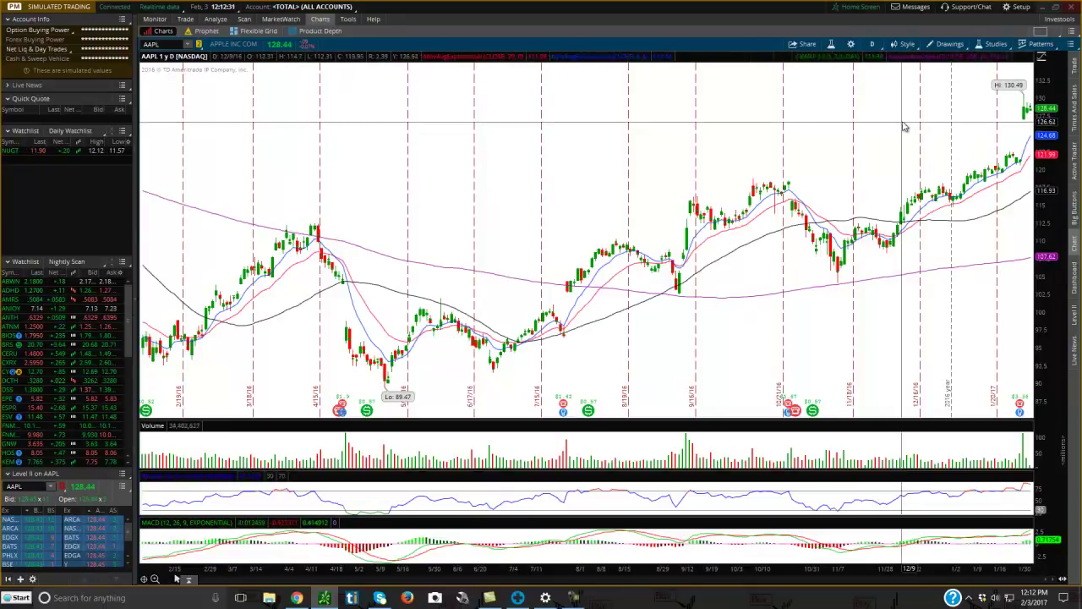
Change the chart layout to a grid of one row with two side-by-side charts
click(1040, 32)
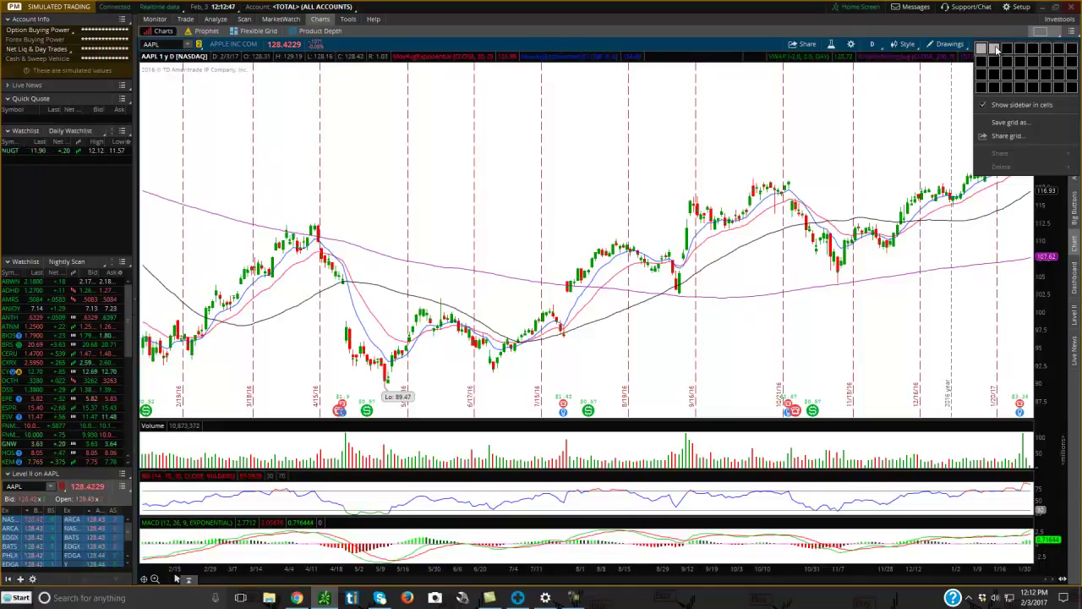
click(1074, 66)
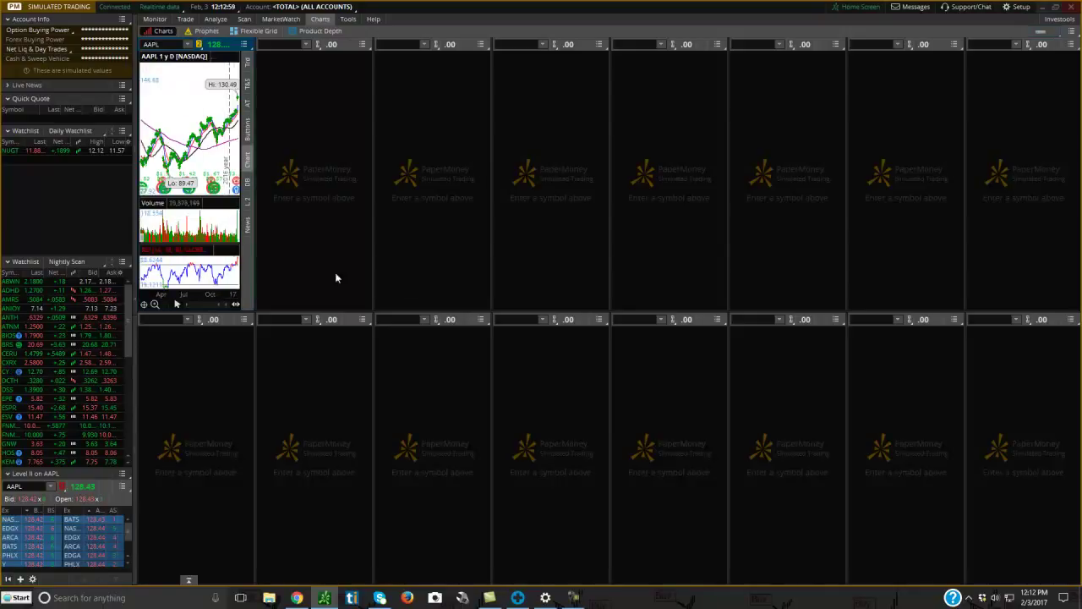
click(1052, 34)
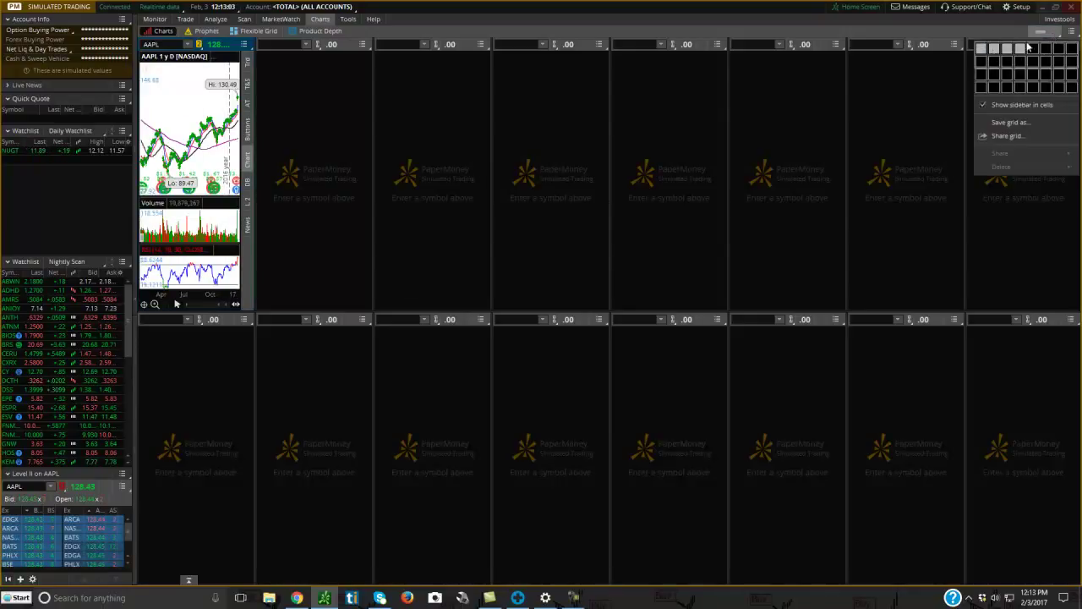
click(1042, 34)
click(1042, 33)
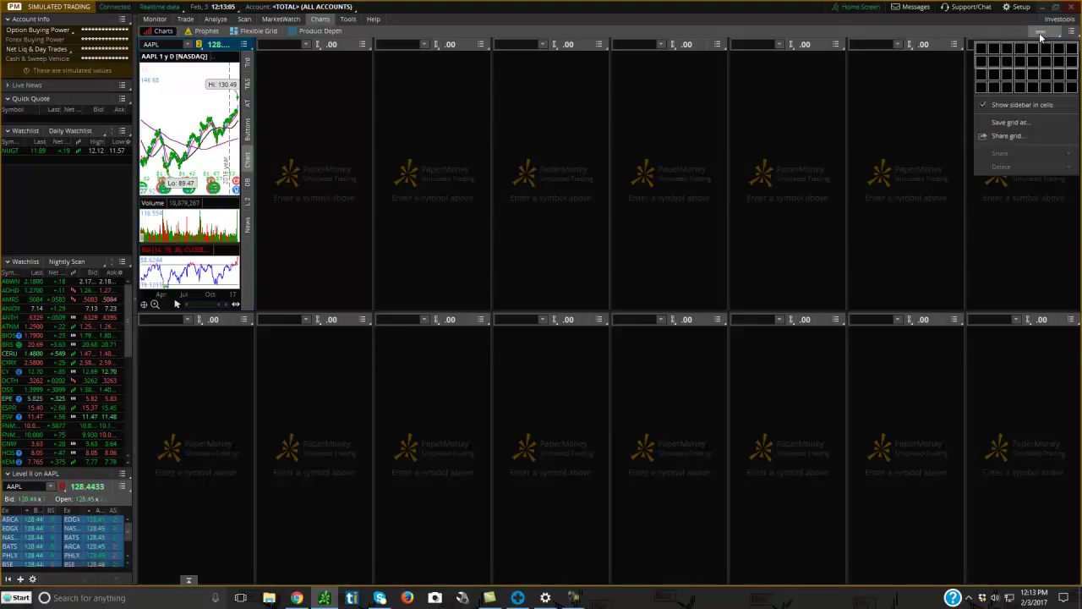
click(997, 48)
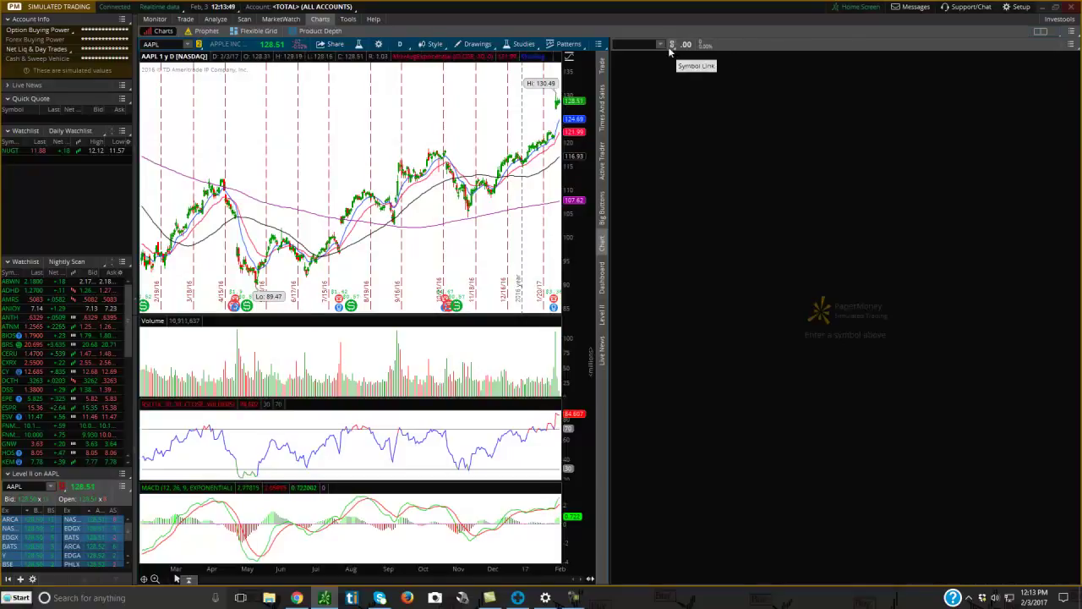
Link the AAPL chart and the empty second chart to each other with the Red symbol link
click(201, 45)
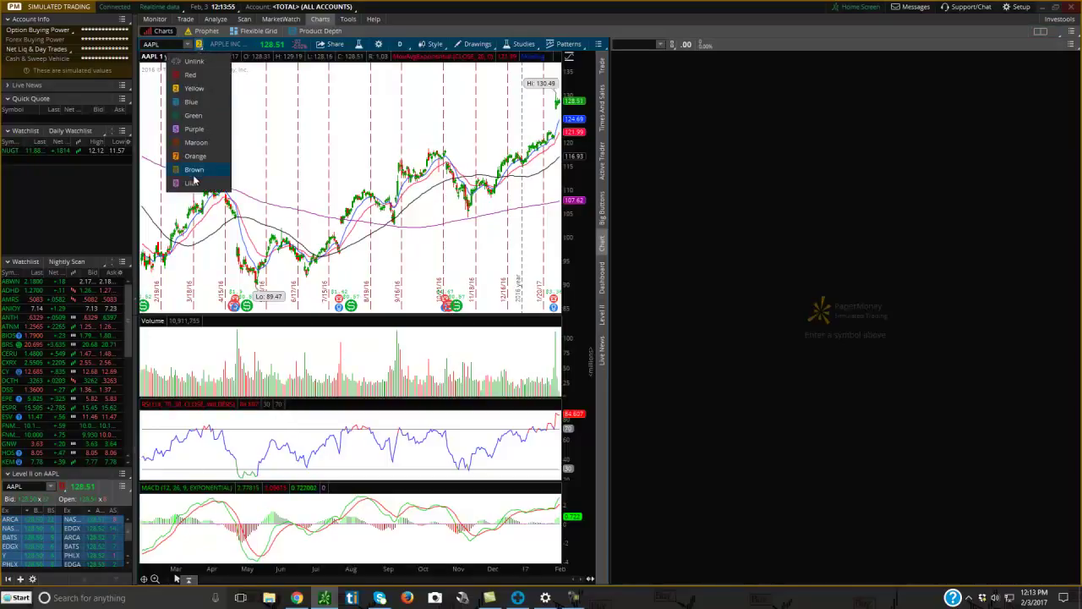
click(192, 75)
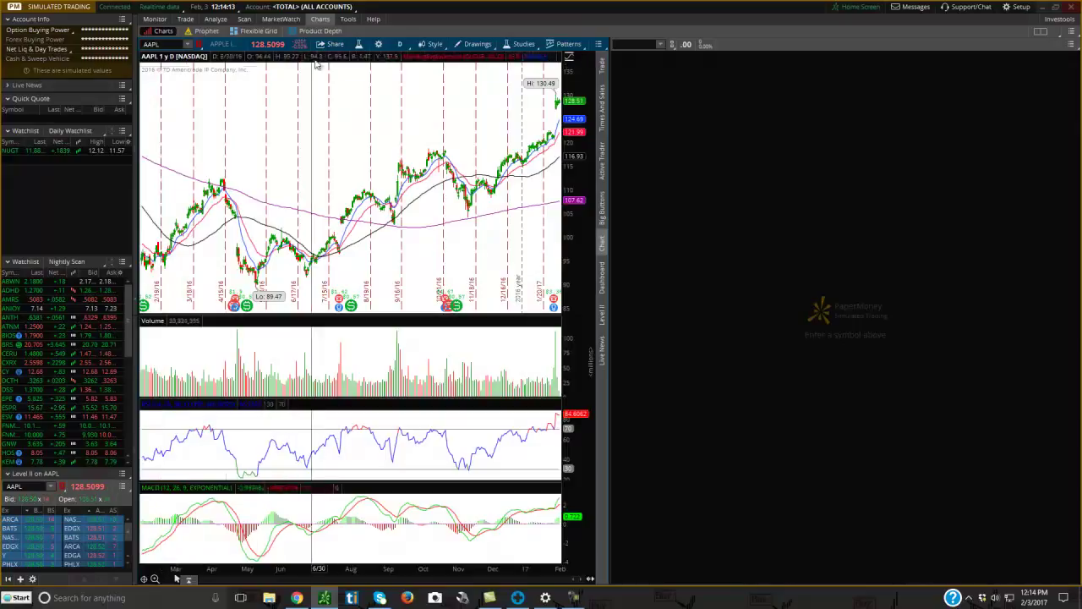
click(671, 47)
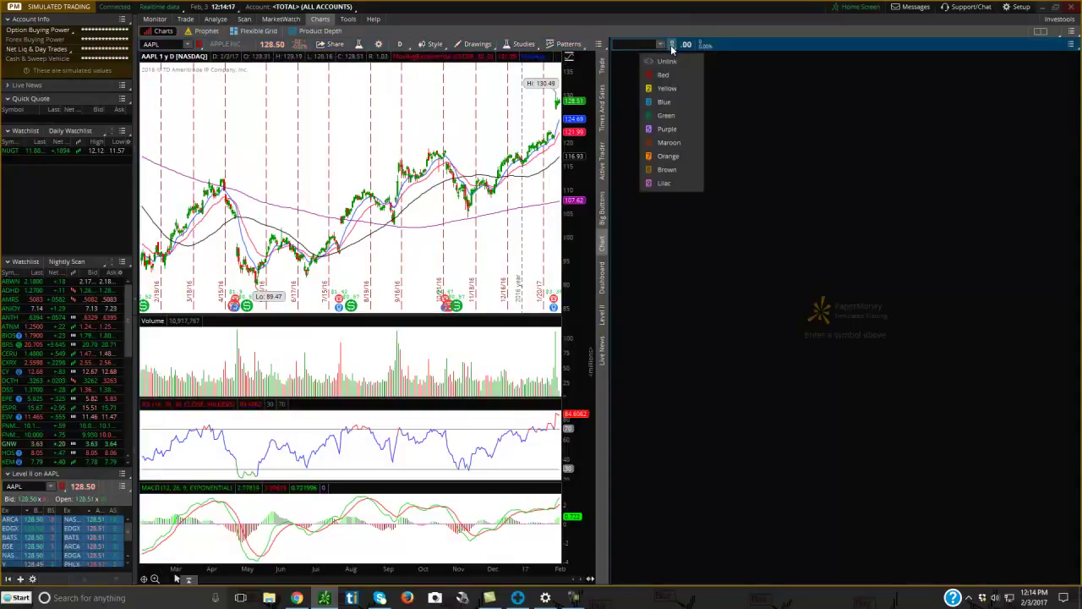
click(668, 84)
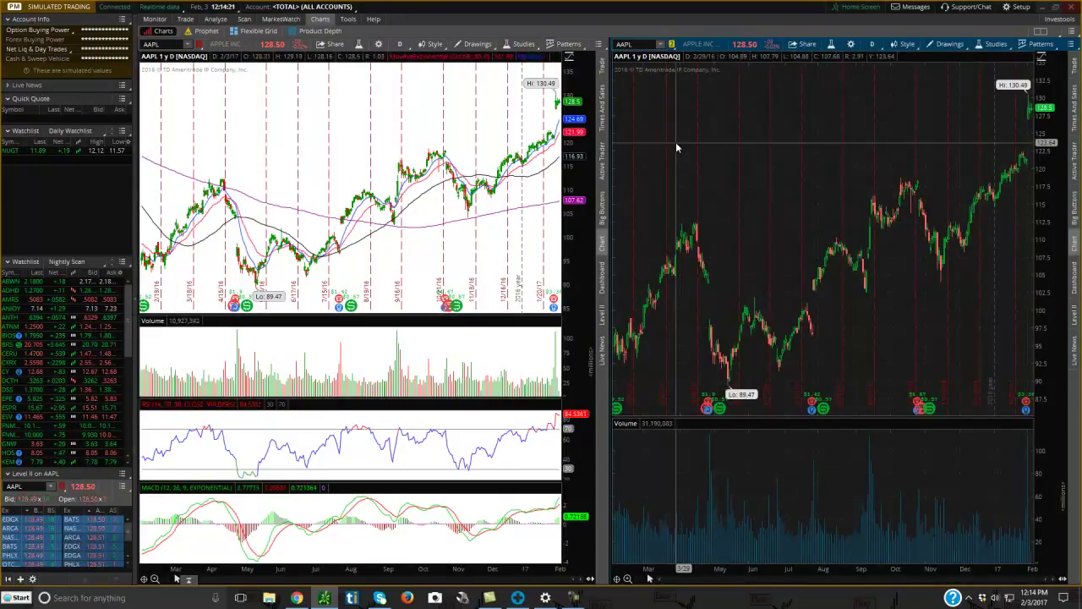
click(672, 44)
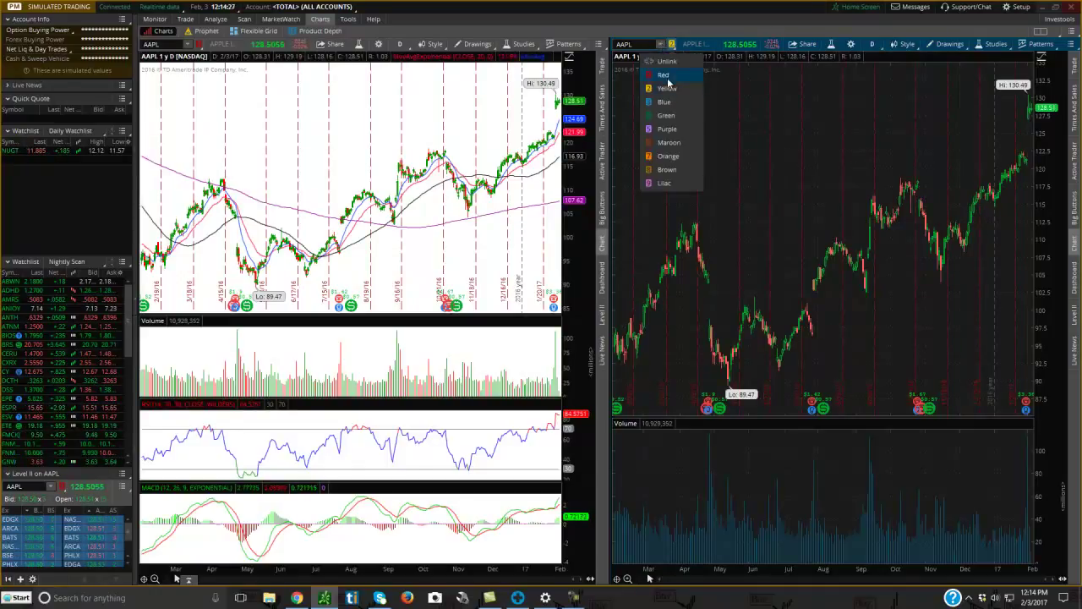
click(665, 75)
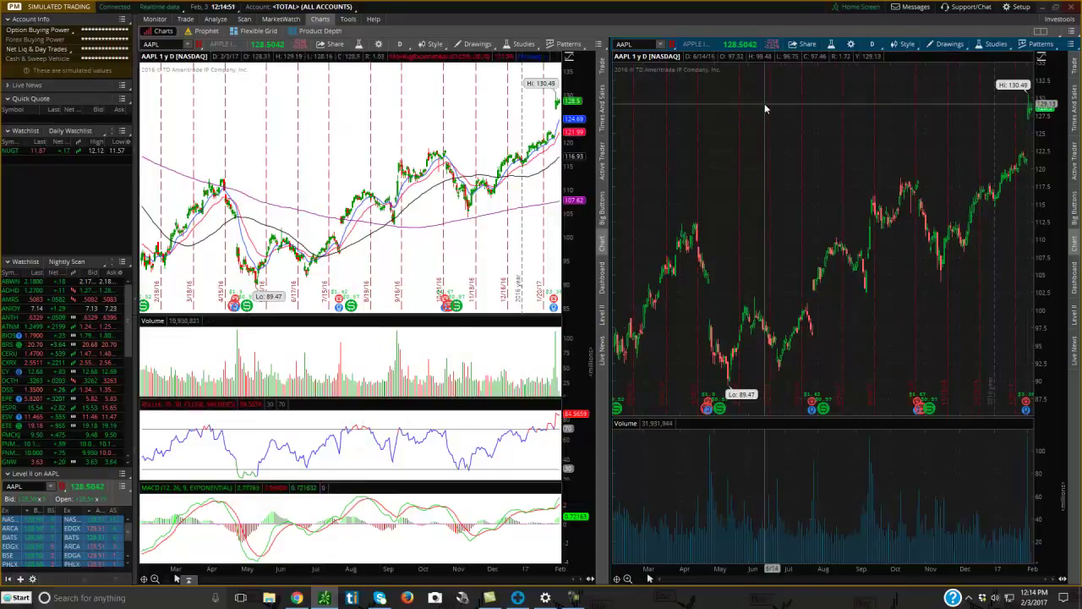
Load the saved Momentum style into the second AAPL chart
click(899, 48)
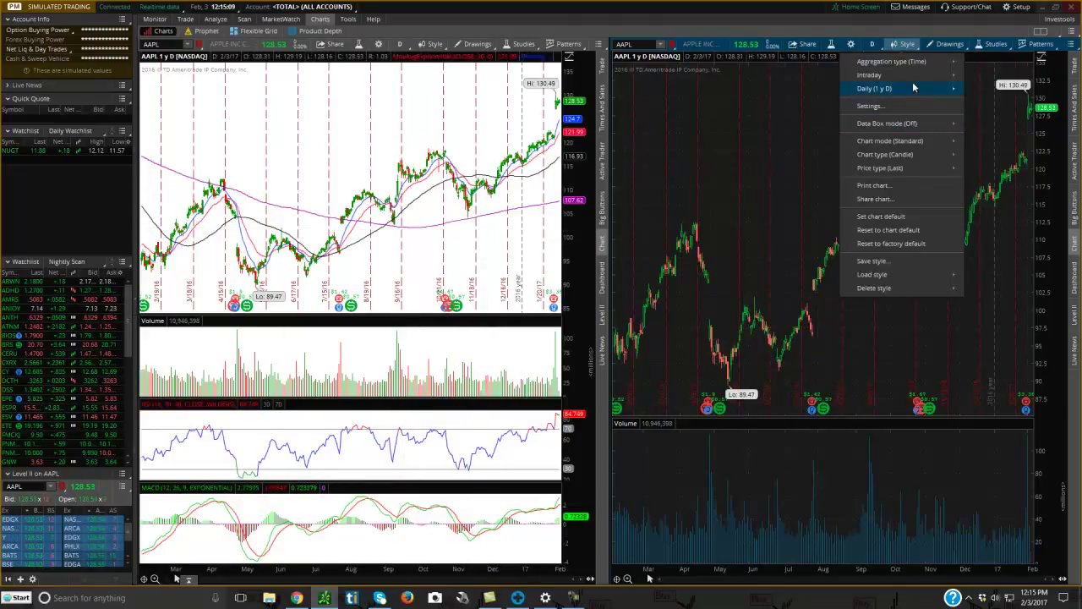
mouse_move(913, 62)
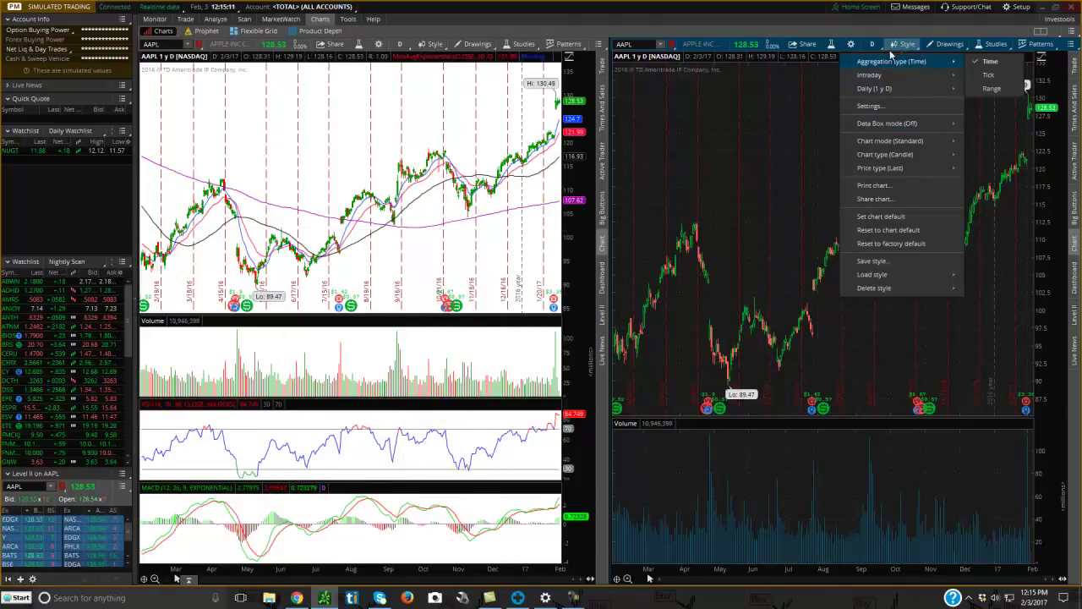
mouse_move(910, 275)
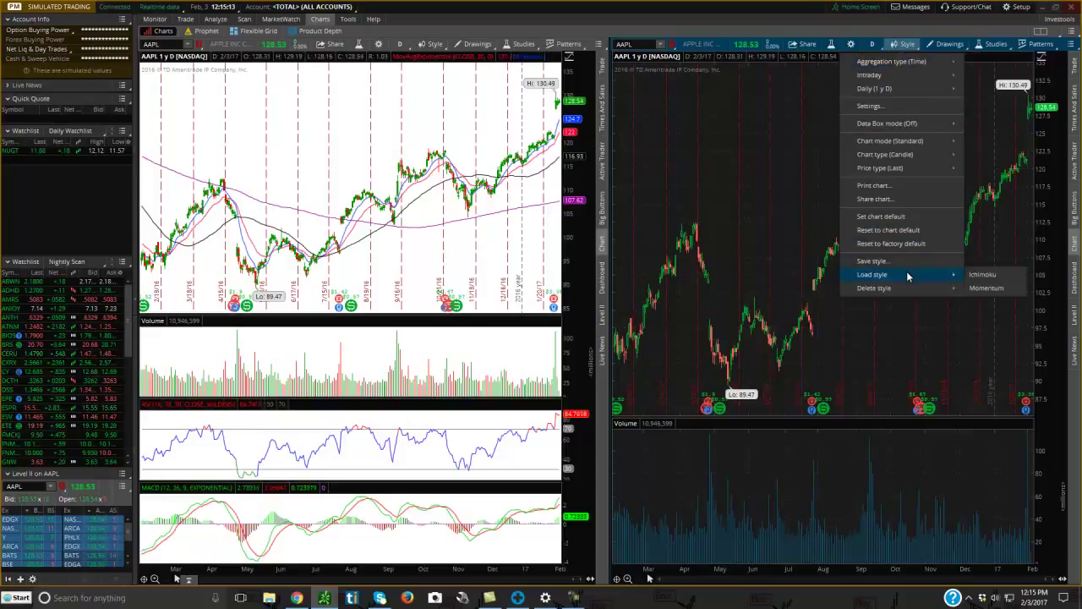
click(985, 288)
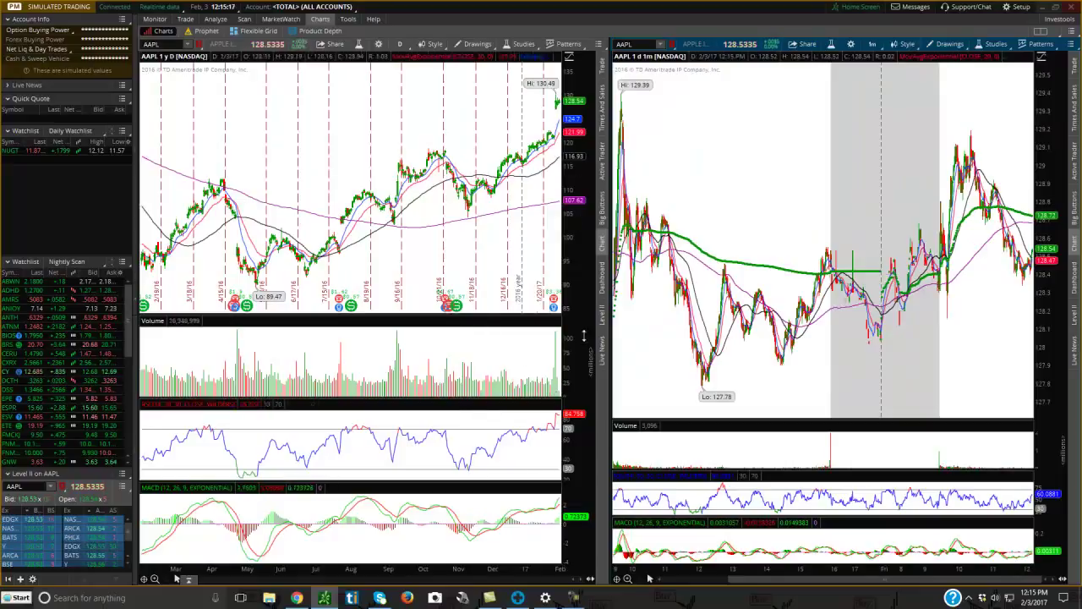
Enlarge the price pane of the daily chart and widen the sidebar to reveal the watchlists' symbol link controls
drag(502, 316, 512, 415)
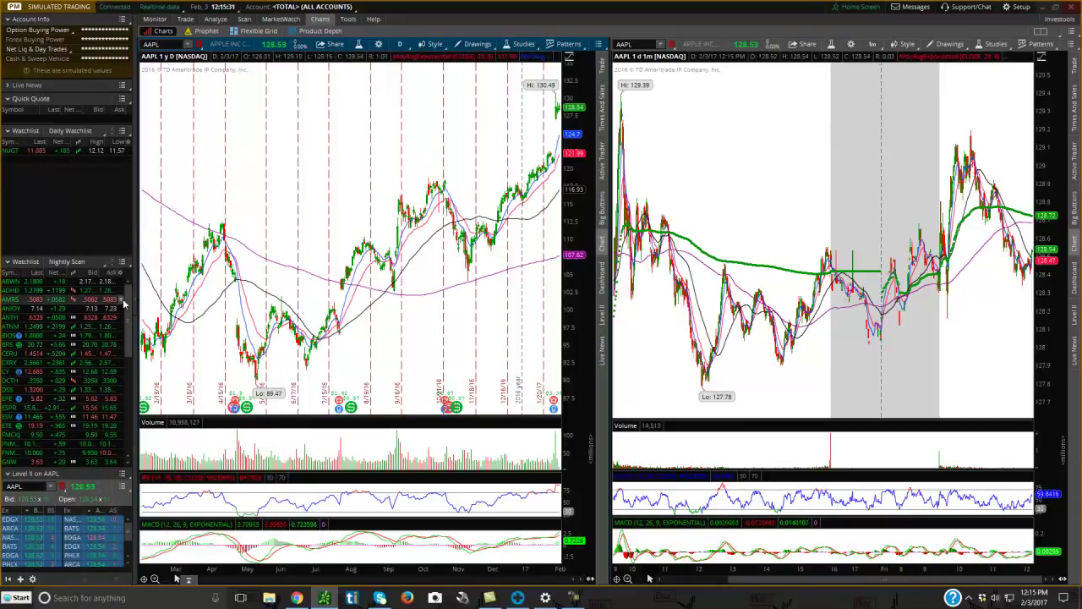
drag(131, 276, 150, 275)
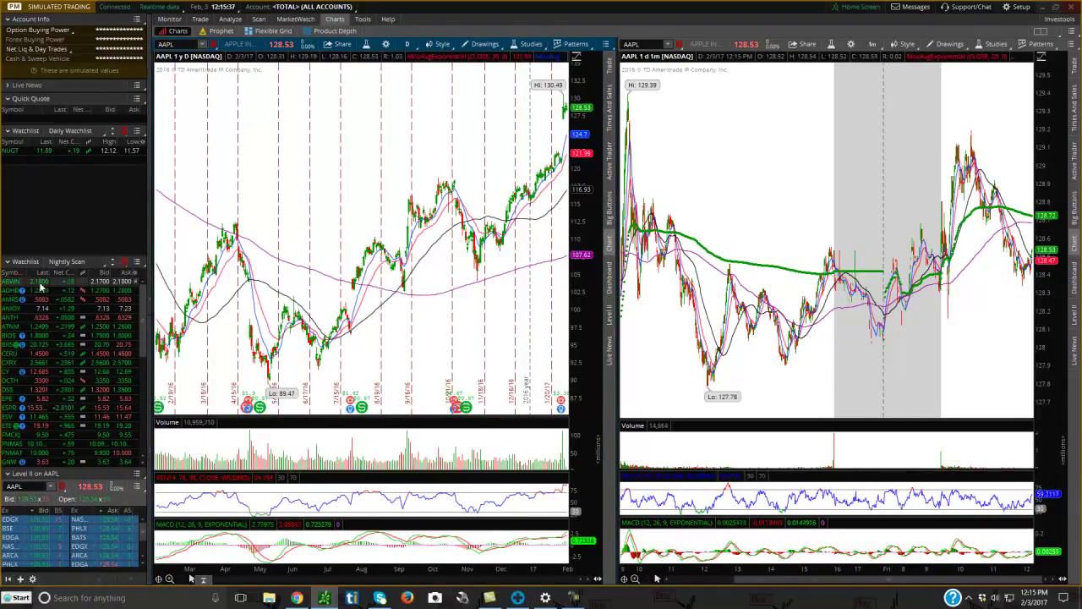
View AMRS and CXRX from the Nightly Scan watchlist in both linked charts
click(8, 290)
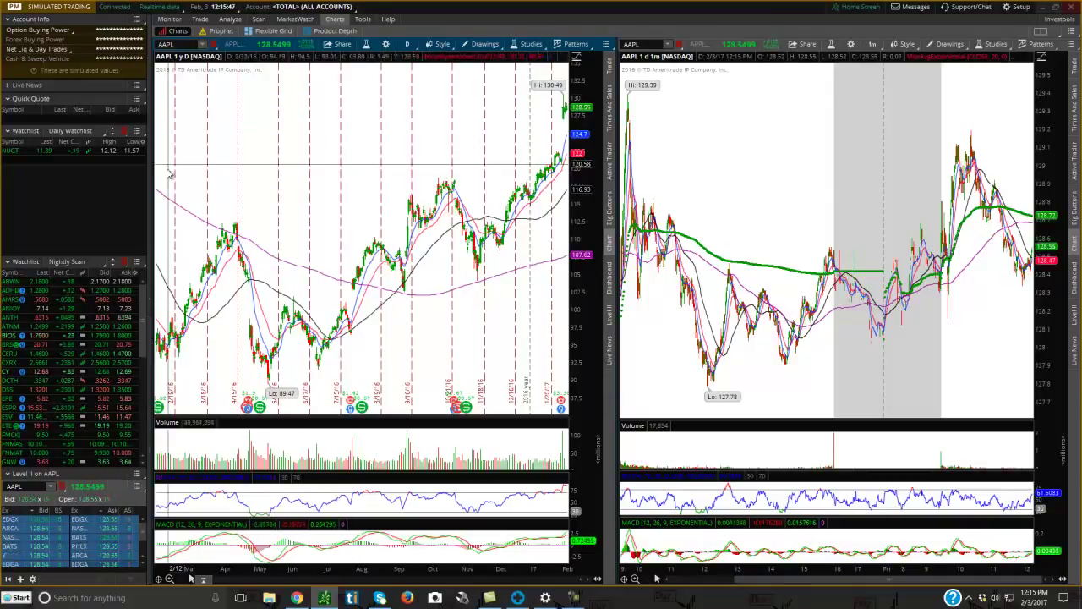
click(12, 300)
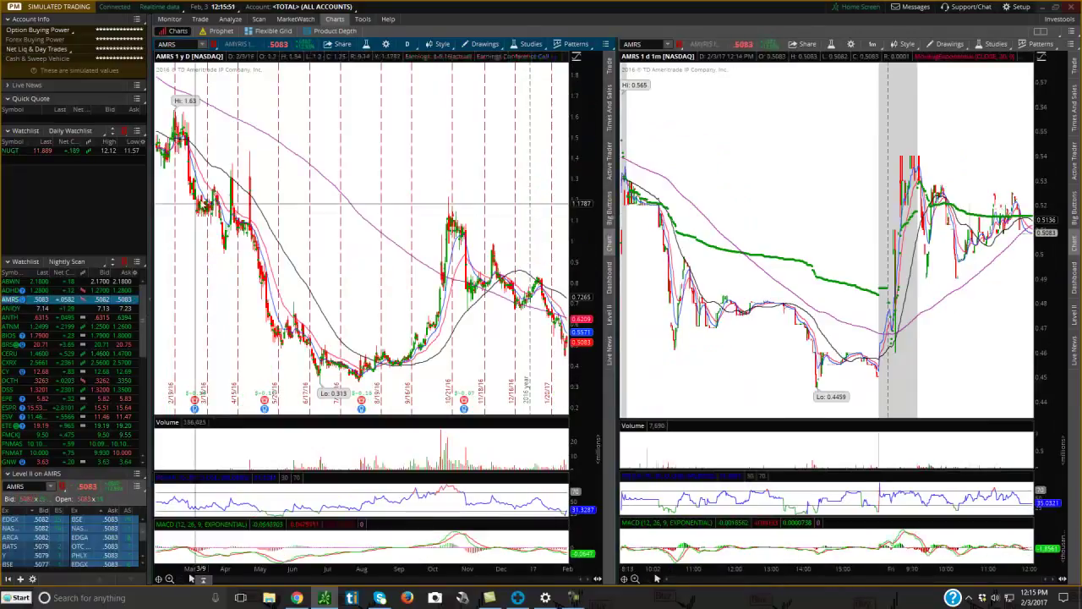
click(9, 364)
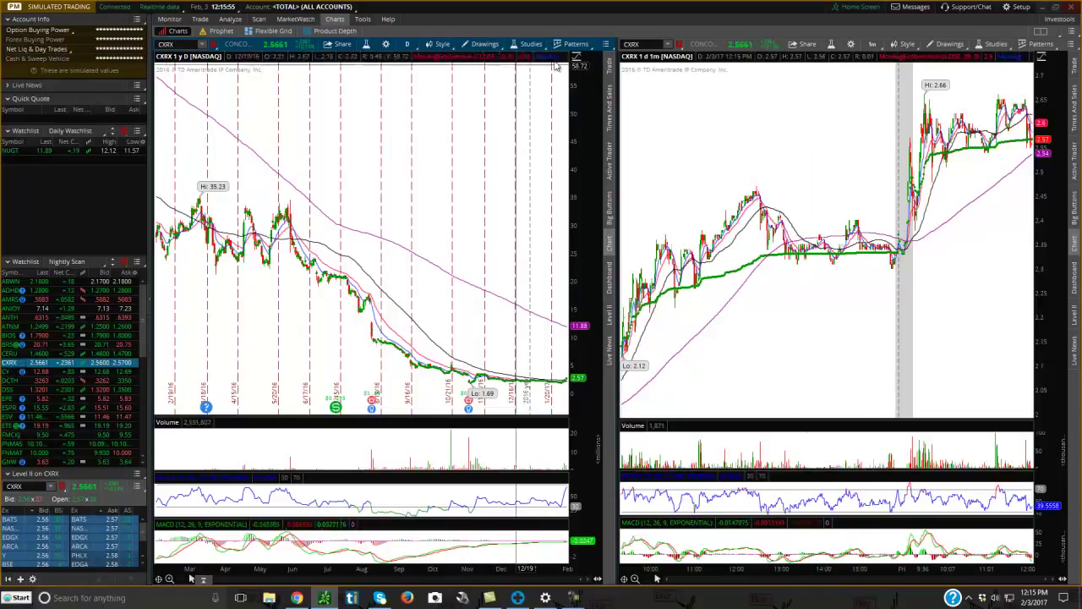
Set the Nightly Scan watchlist's symbol link to Yellow and test it by selecting ANTH, DCTH and ADHD
click(124, 263)
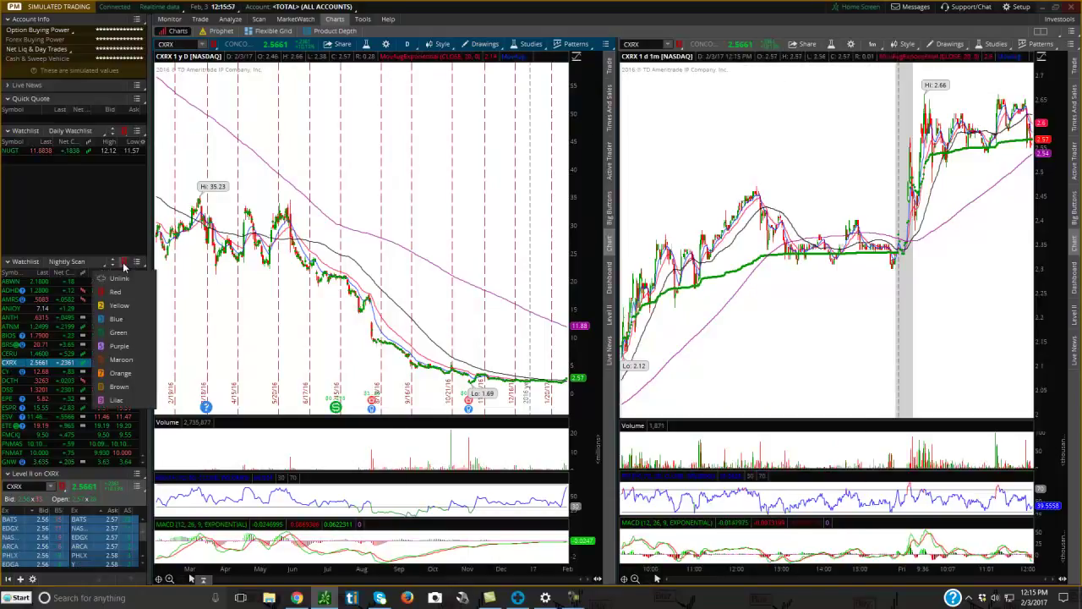
click(118, 306)
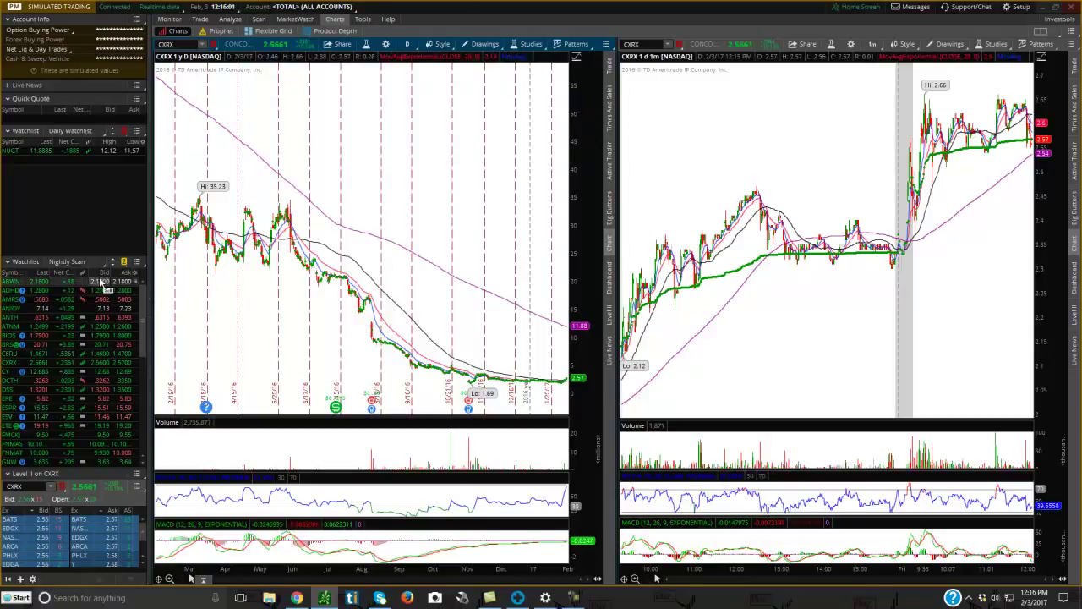
click(13, 319)
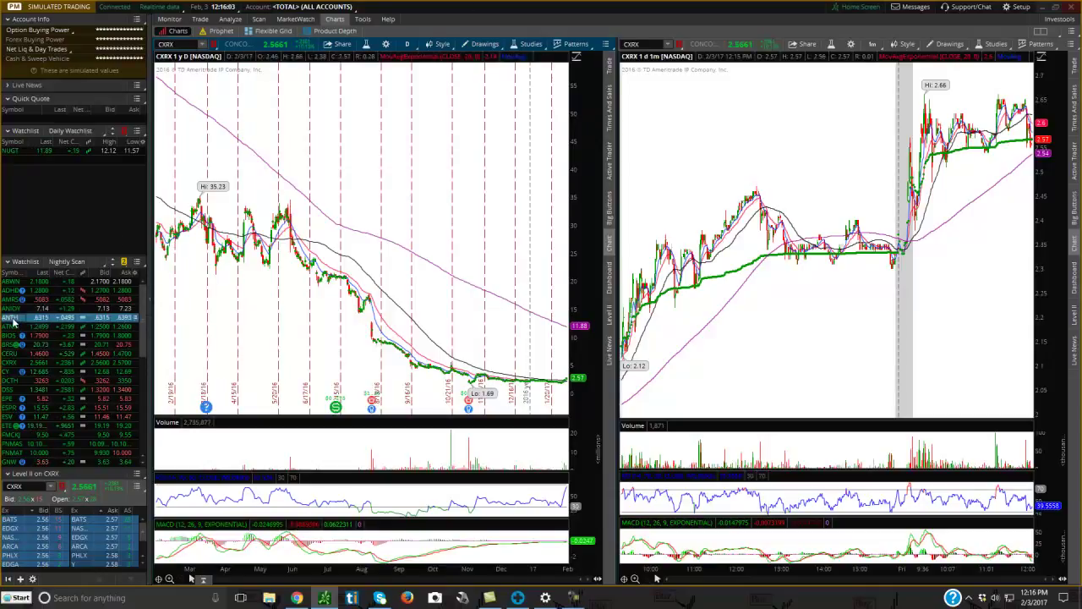
click(15, 381)
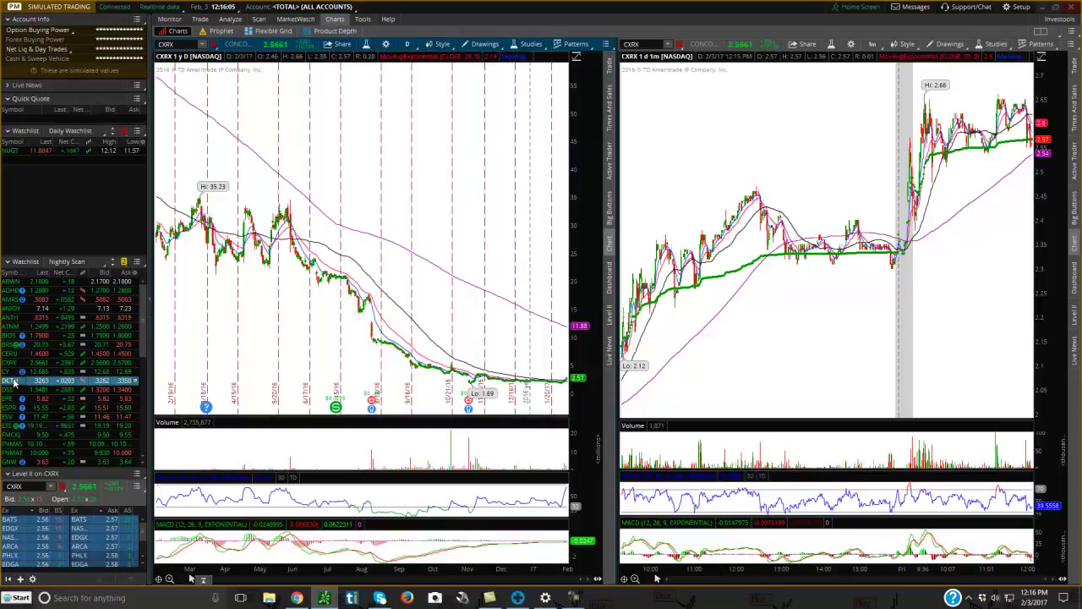
click(17, 291)
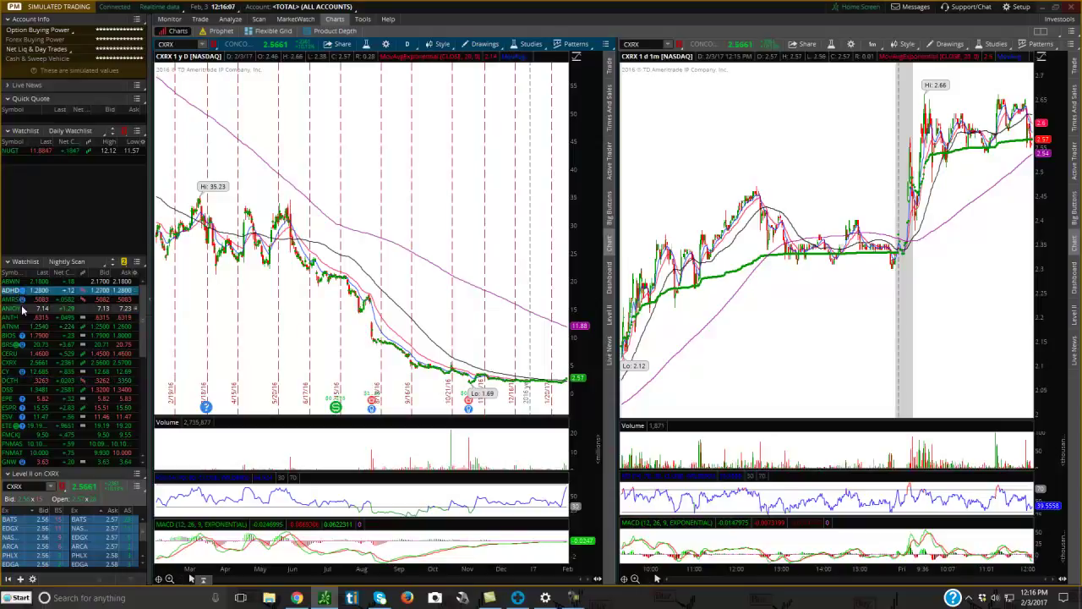
Set the Nightly Scan watchlist's symbol link back to Red and load DCTH in both charts
click(123, 264)
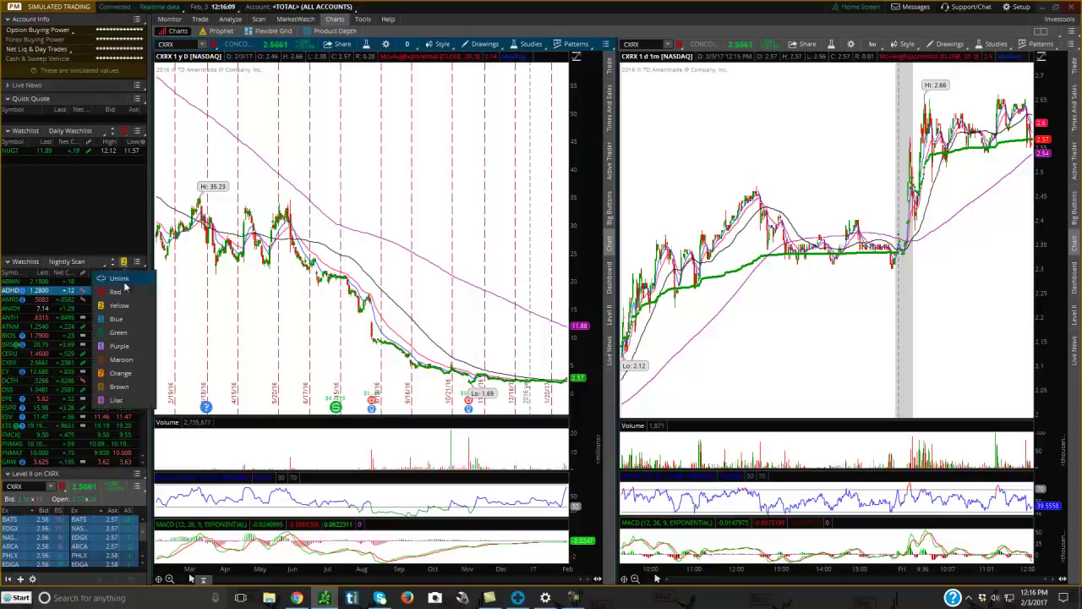
click(122, 292)
click(10, 281)
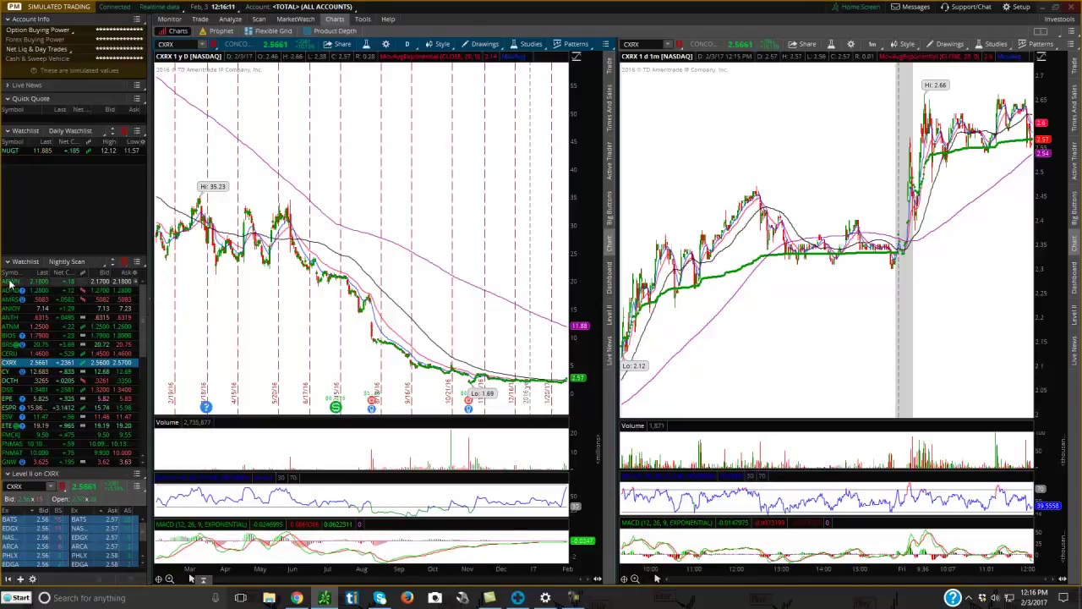
click(14, 382)
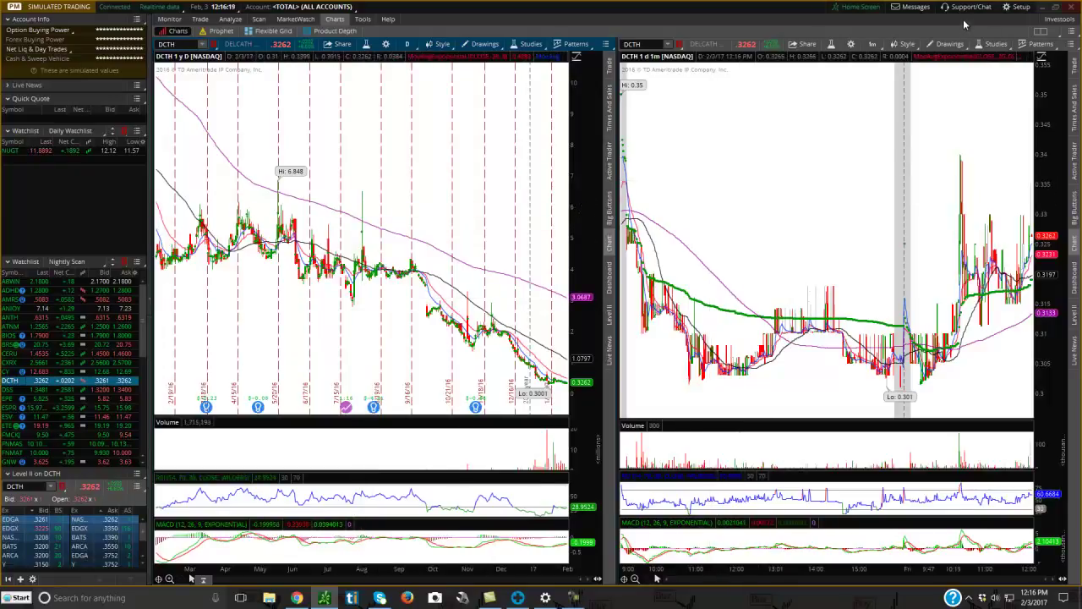
Expand the chart grid to three cells in one row and set the new third cell's symbol link to Red
click(1052, 33)
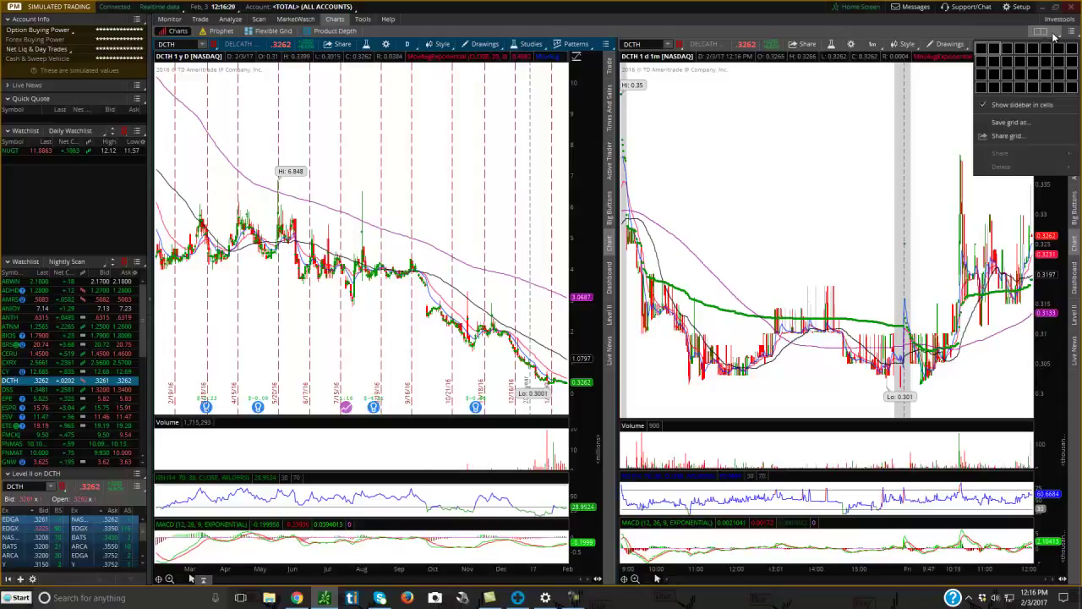
click(1010, 51)
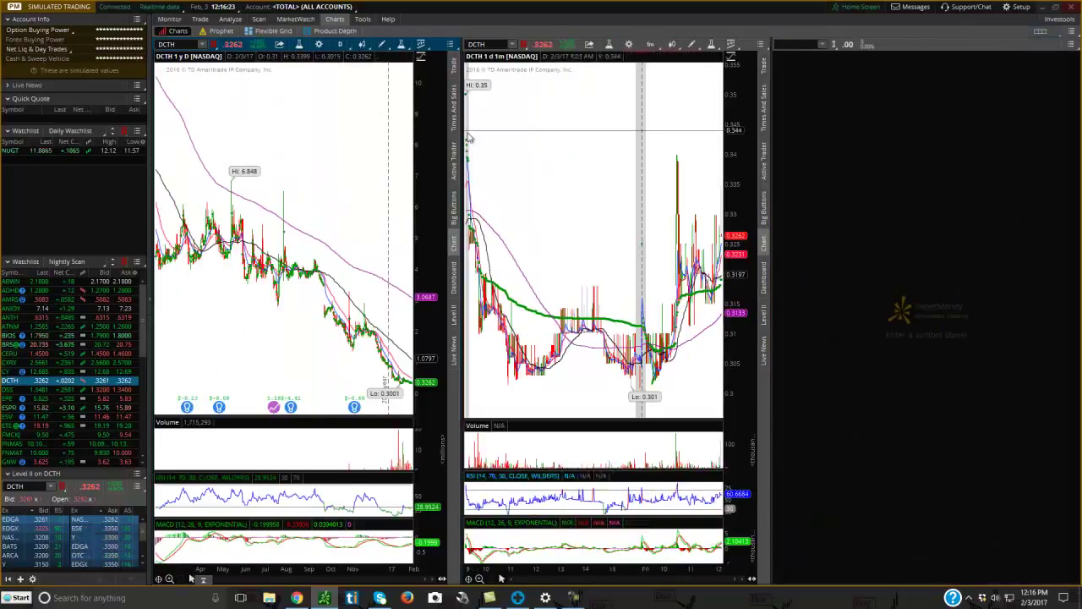
click(834, 44)
click(826, 75)
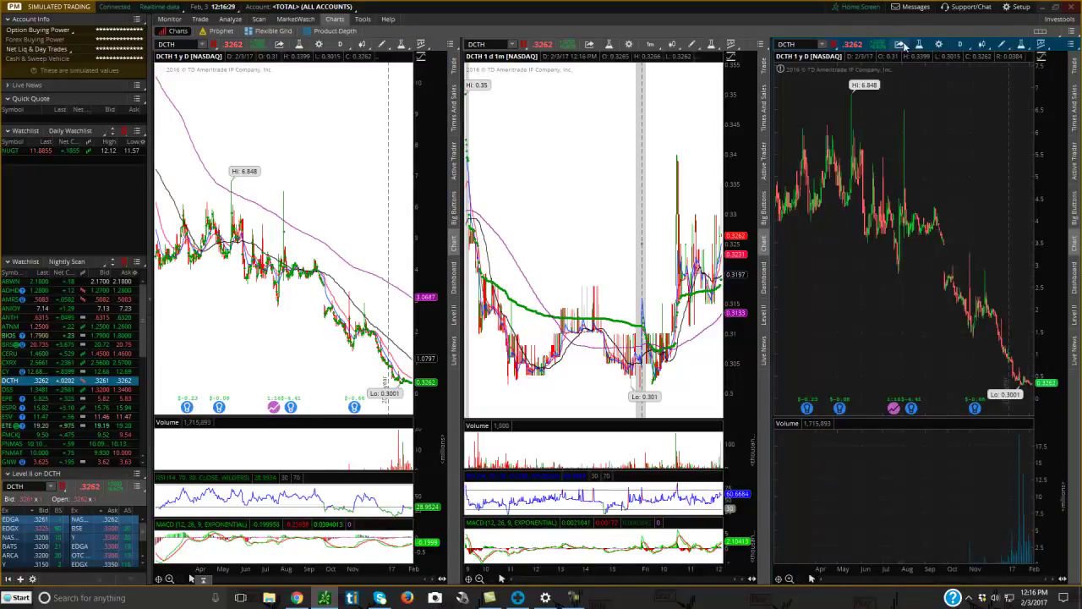
Load the saved Momentum style into the third chart
click(981, 44)
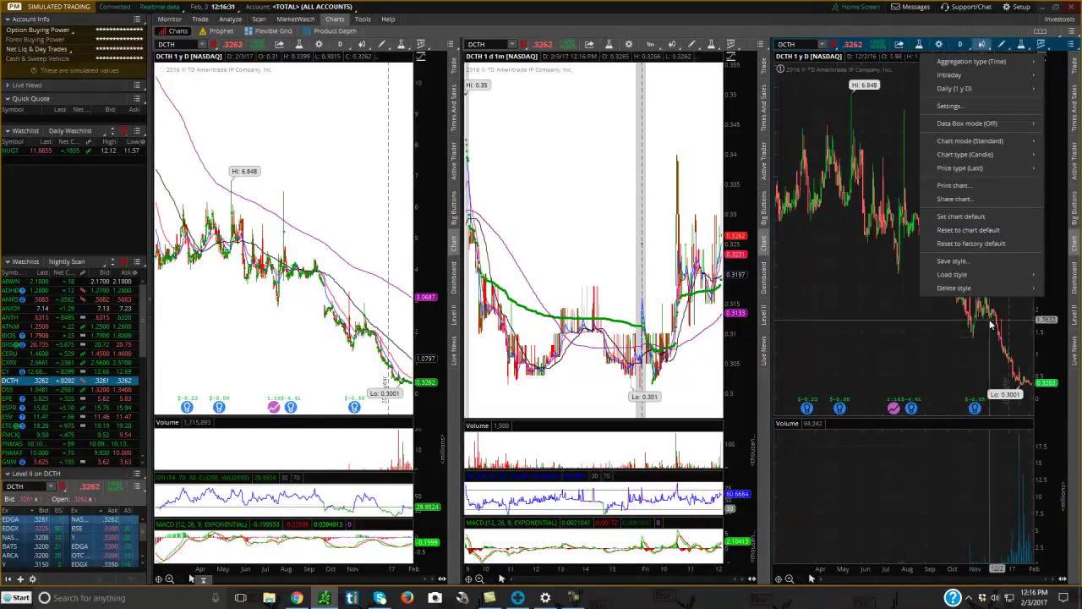
mouse_move(977, 277)
click(901, 289)
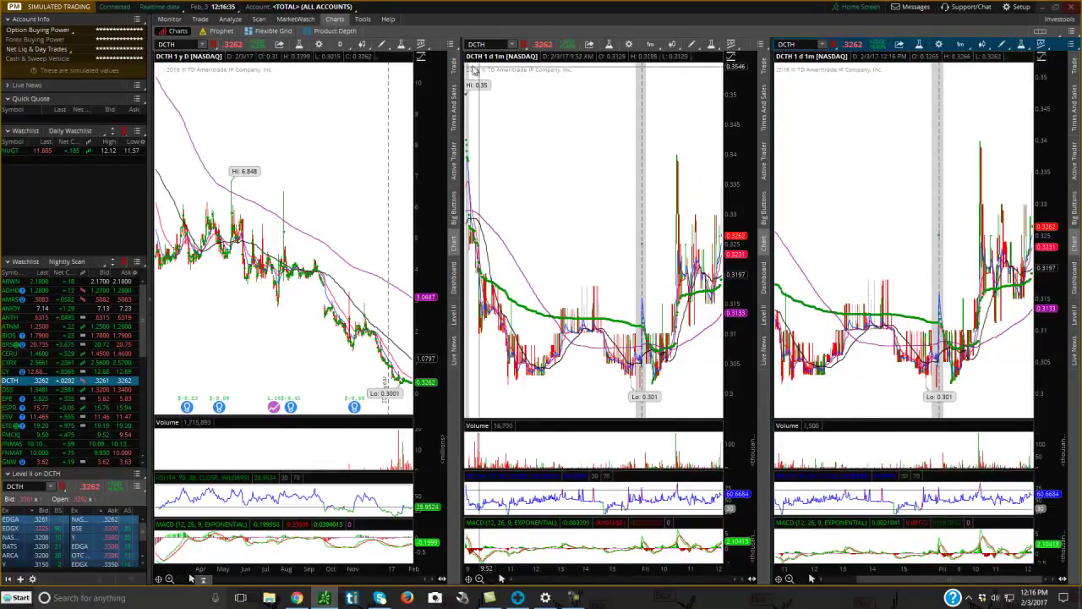
Set the three charts' time frames to 1 D : 1m, 1 D : 3m and 5 D : 5m, in order from the first chart
click(341, 43)
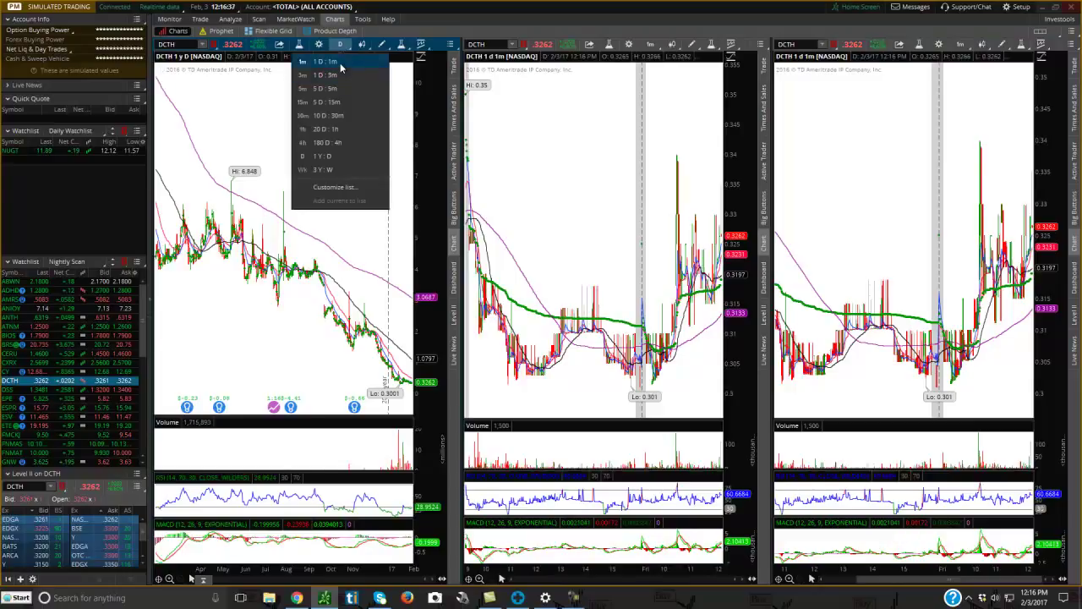
click(341, 65)
click(655, 46)
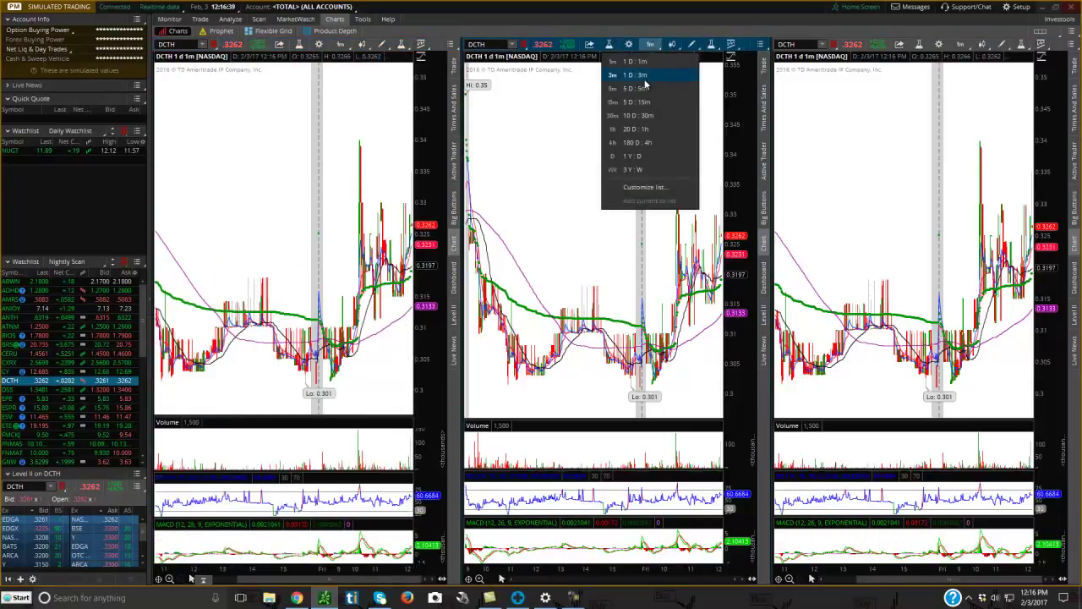
click(642, 76)
click(962, 44)
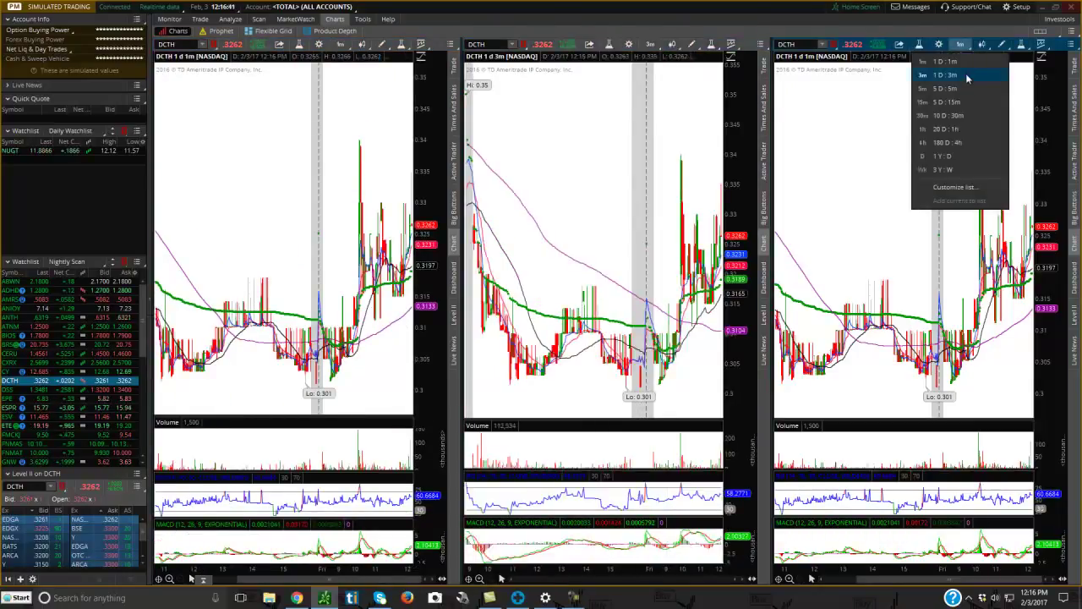
click(959, 88)
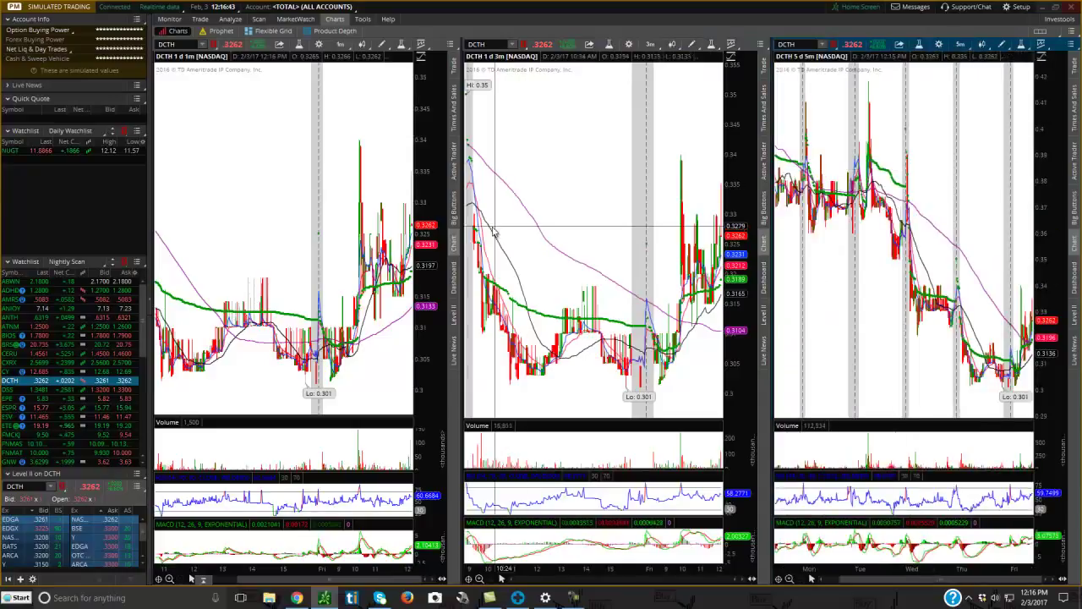
Zoom in on the most recent price action in each of the three DCTH charts
scroll(261, 254, up, 10)
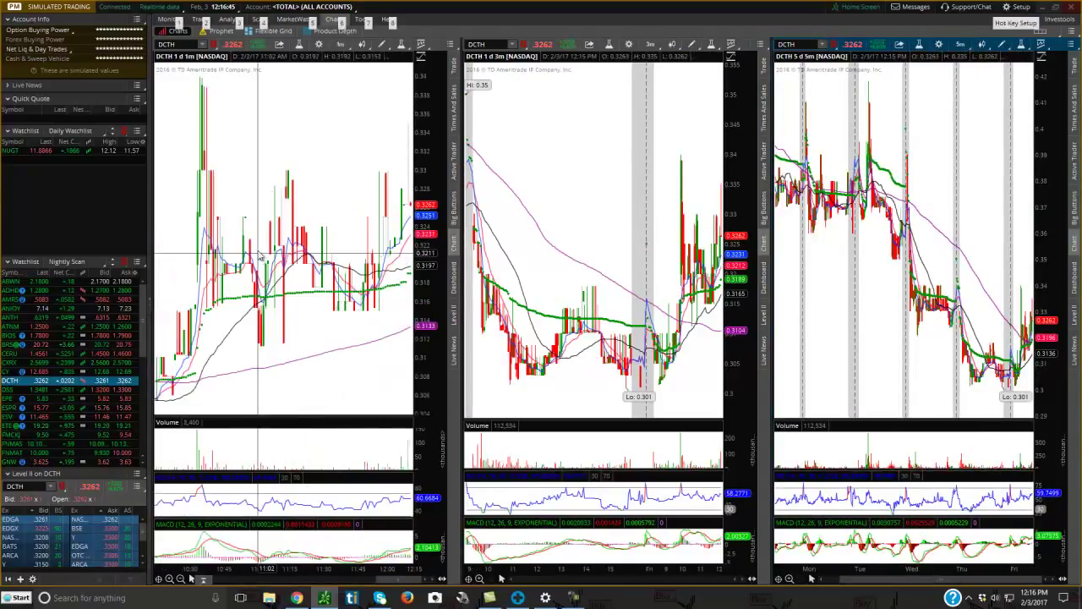
scroll(641, 268, down, 5)
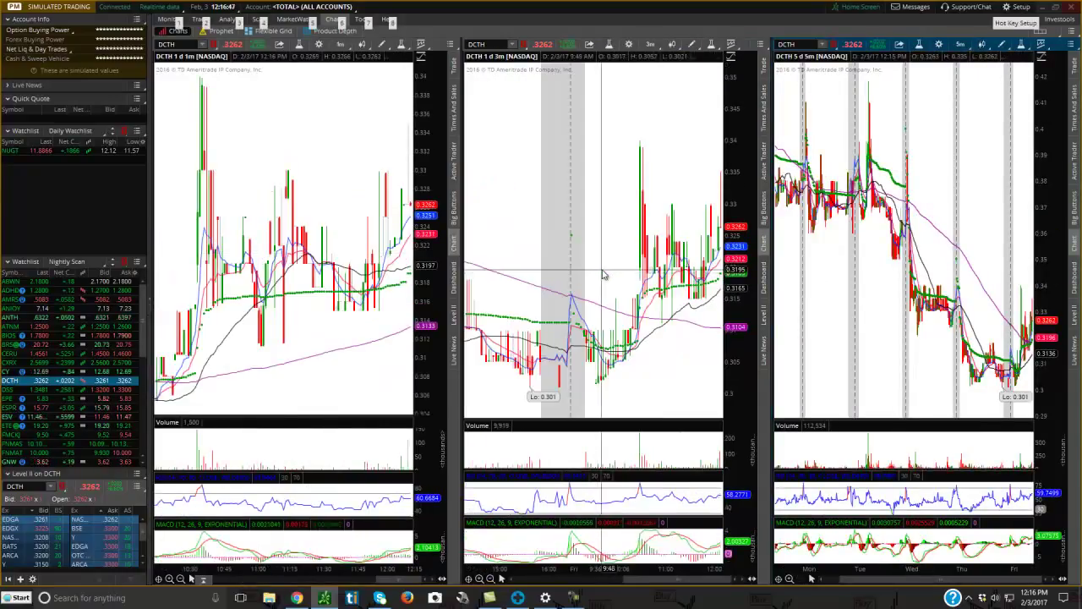
scroll(940, 266, up, 5)
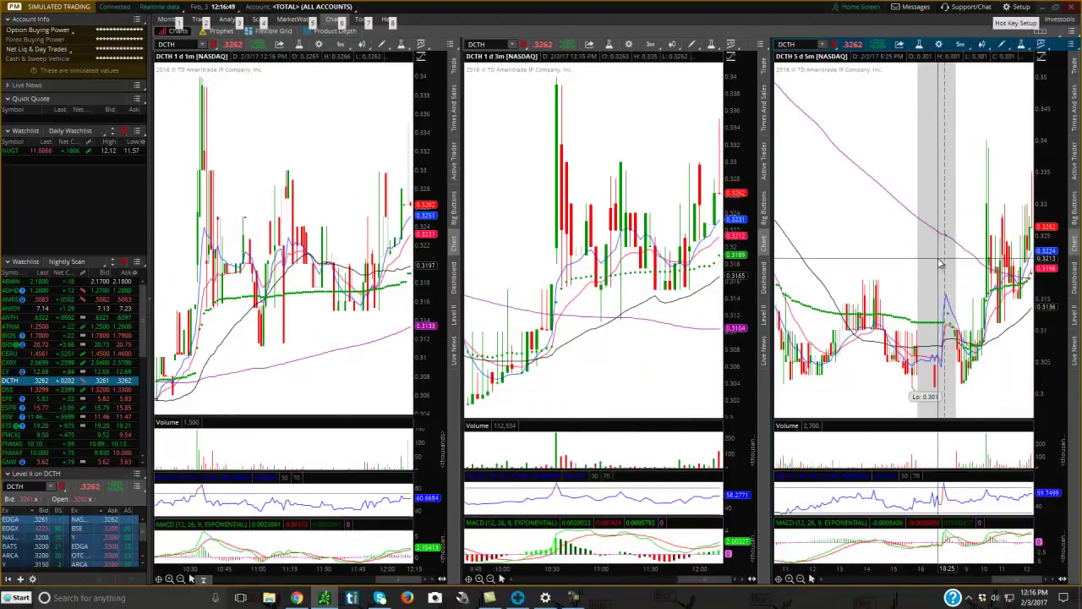
scroll(940, 266, down, 3)
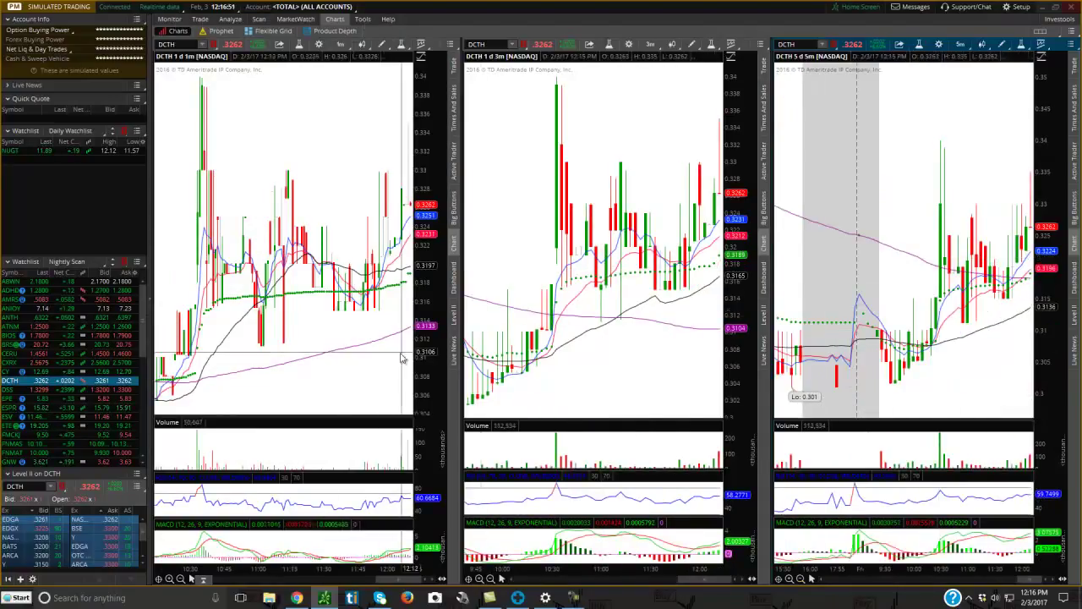
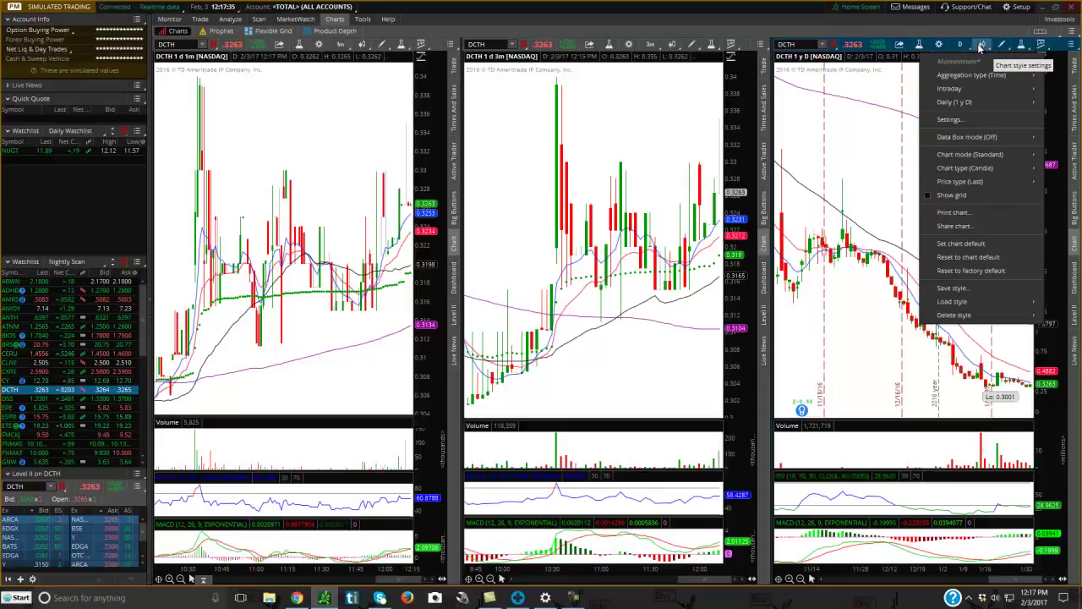
Load the saved Ichimoku style into the third chart, the daily one
mouse_move(985, 305)
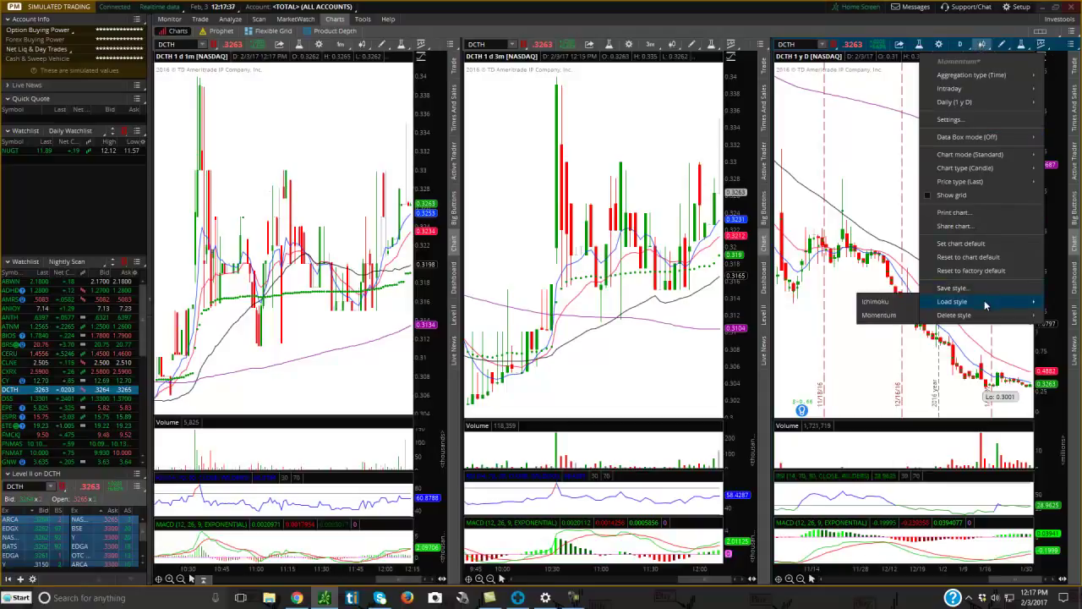
click(883, 301)
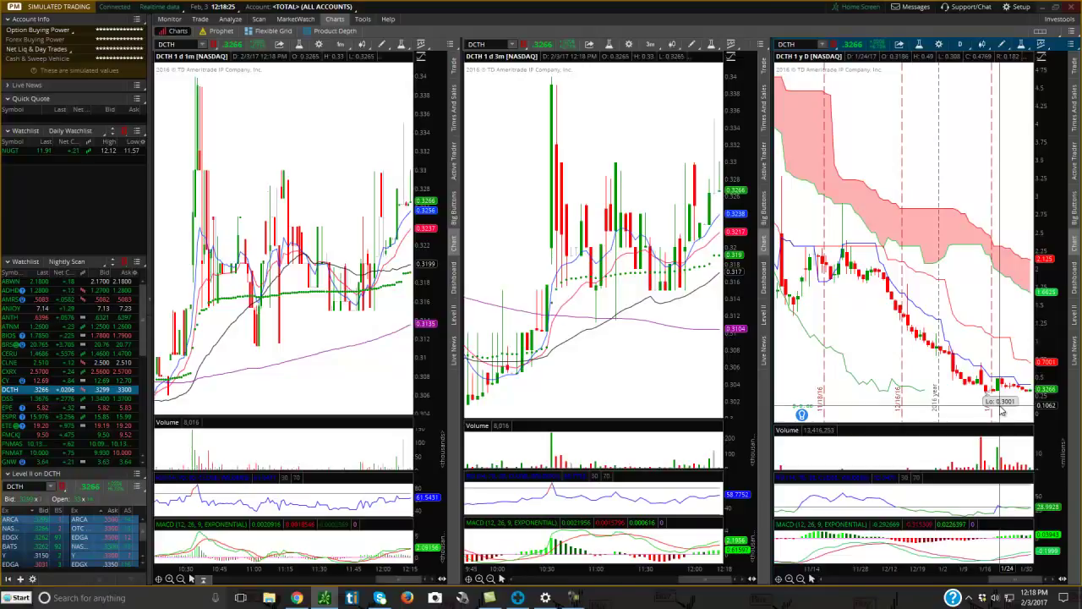
Expand the chart grid to two rows of six cells and set the symbol links of the first row's three empty cells to Red
click(1052, 32)
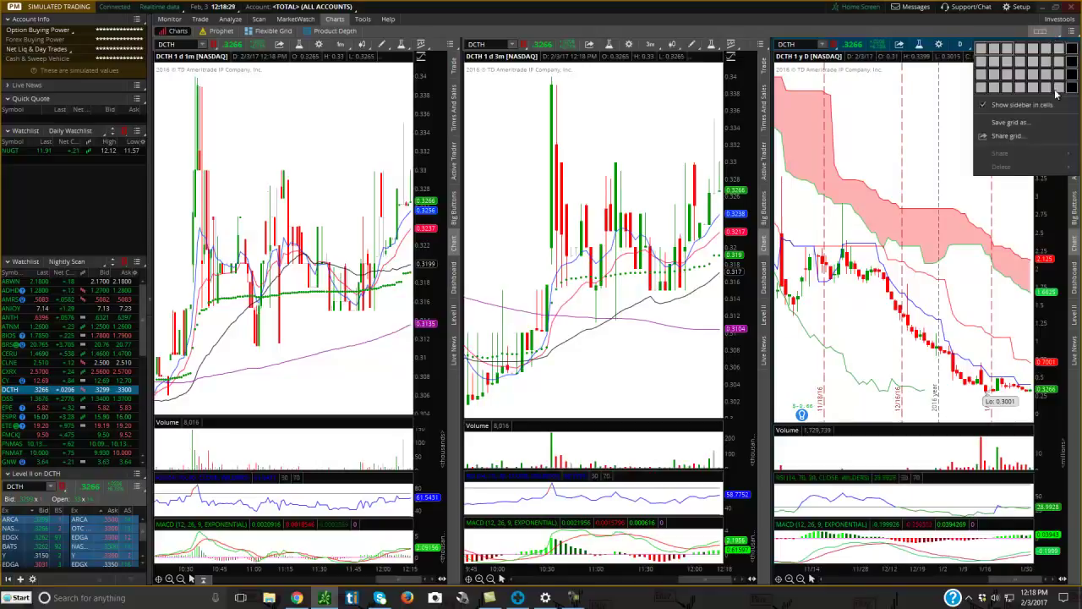
click(1046, 61)
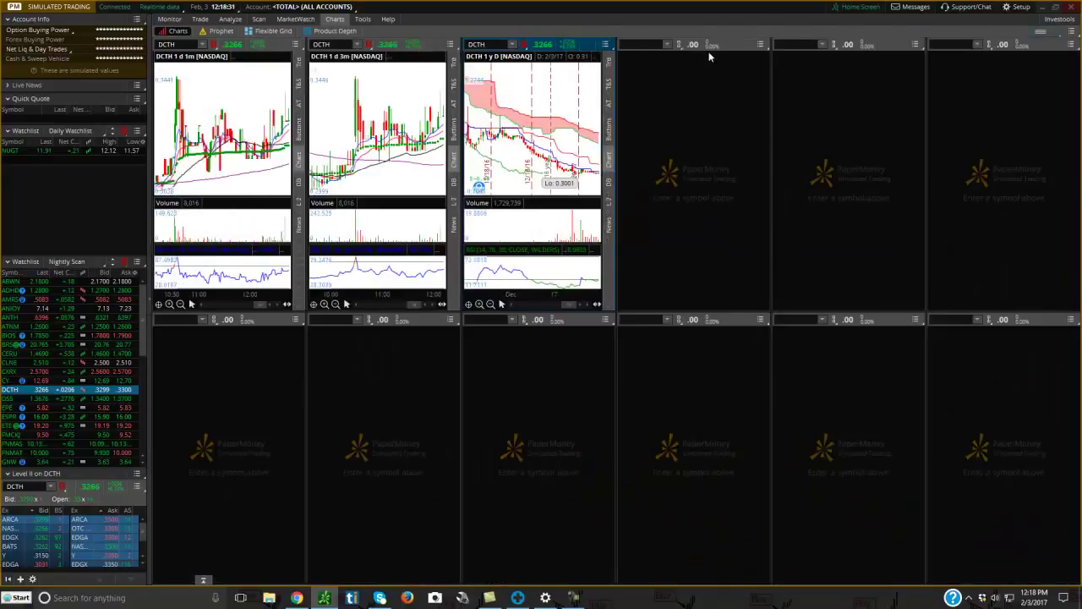
click(681, 42)
click(674, 82)
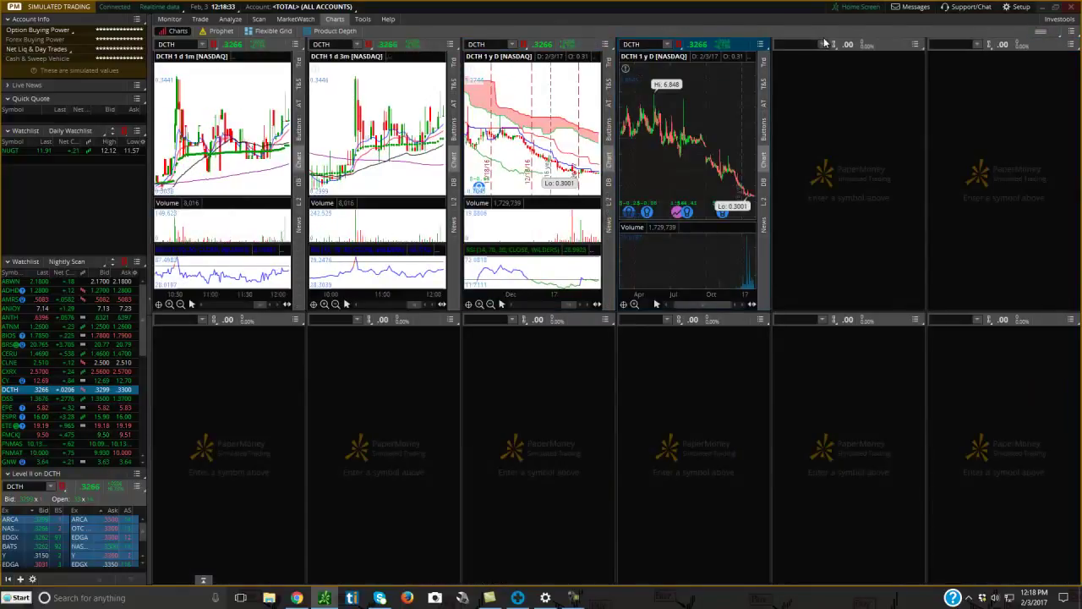
click(823, 42)
click(833, 82)
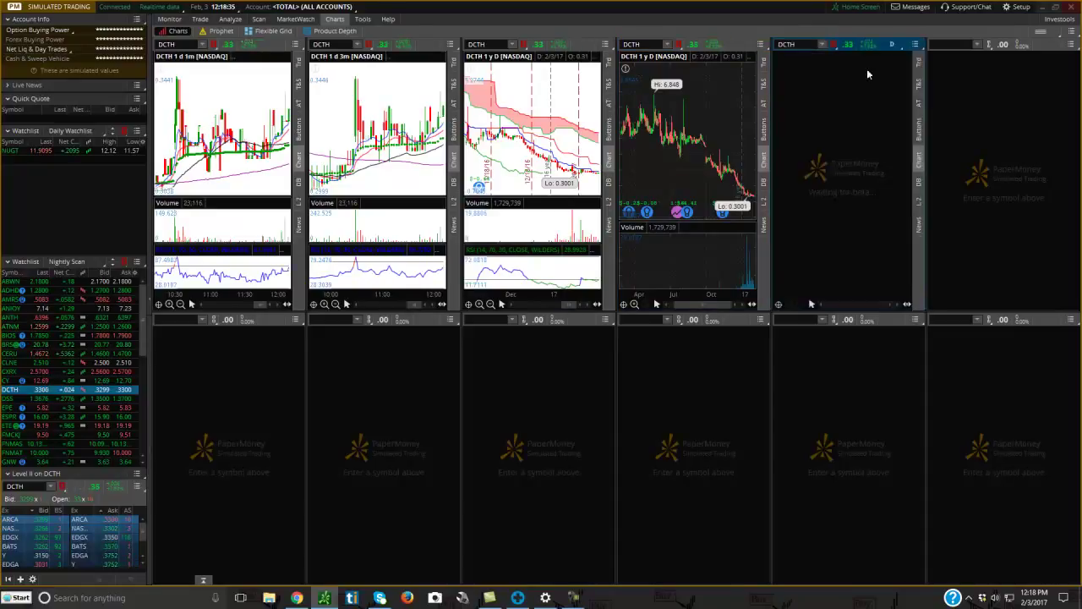
click(987, 49)
click(985, 85)
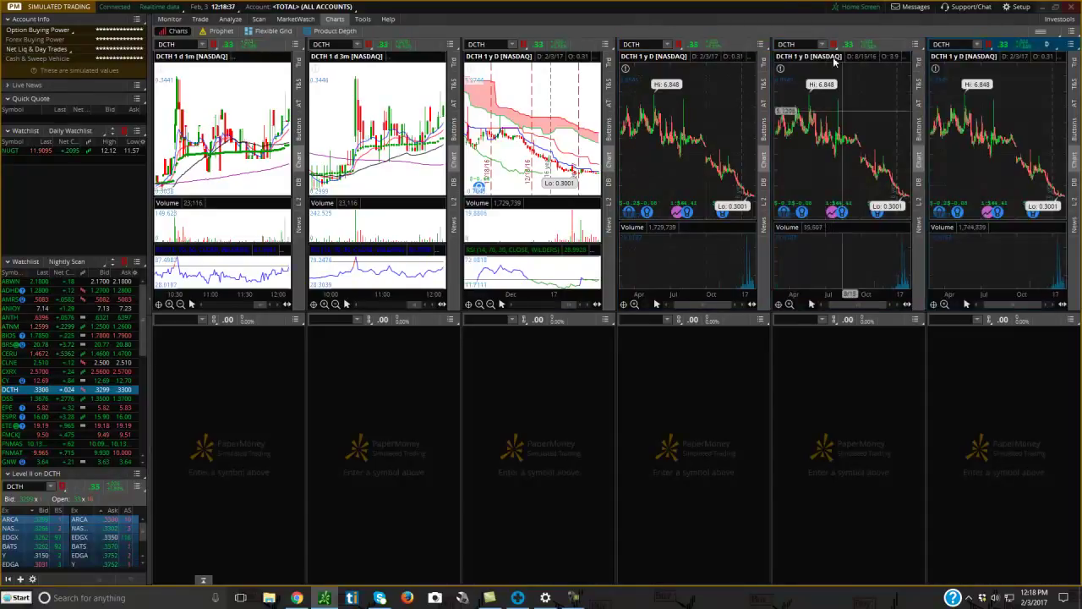
Reduce the chart grid to a single cell showing only the first chart
click(1040, 31)
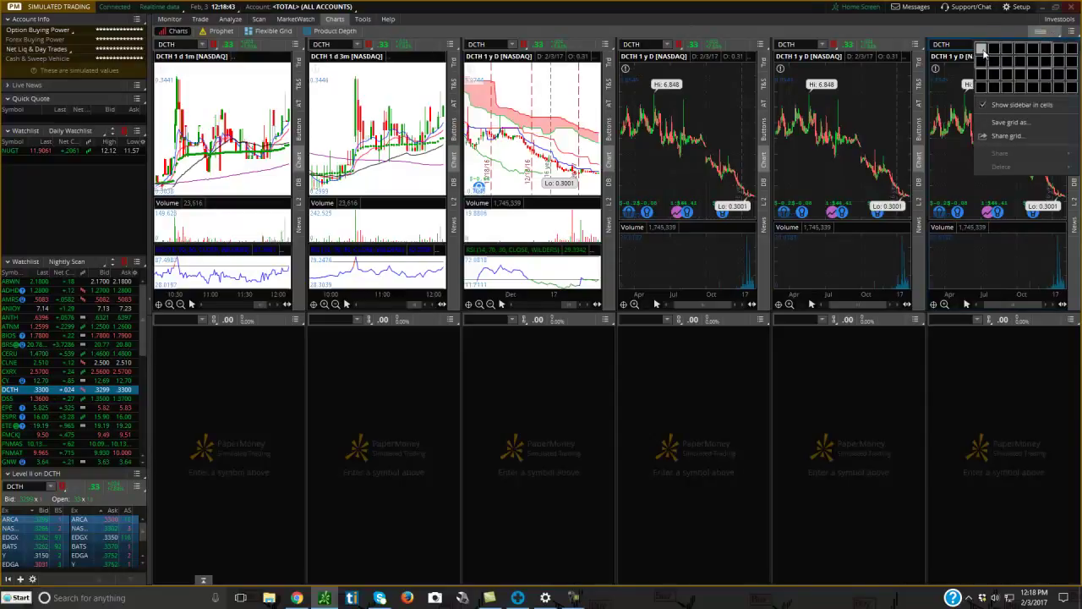
click(982, 52)
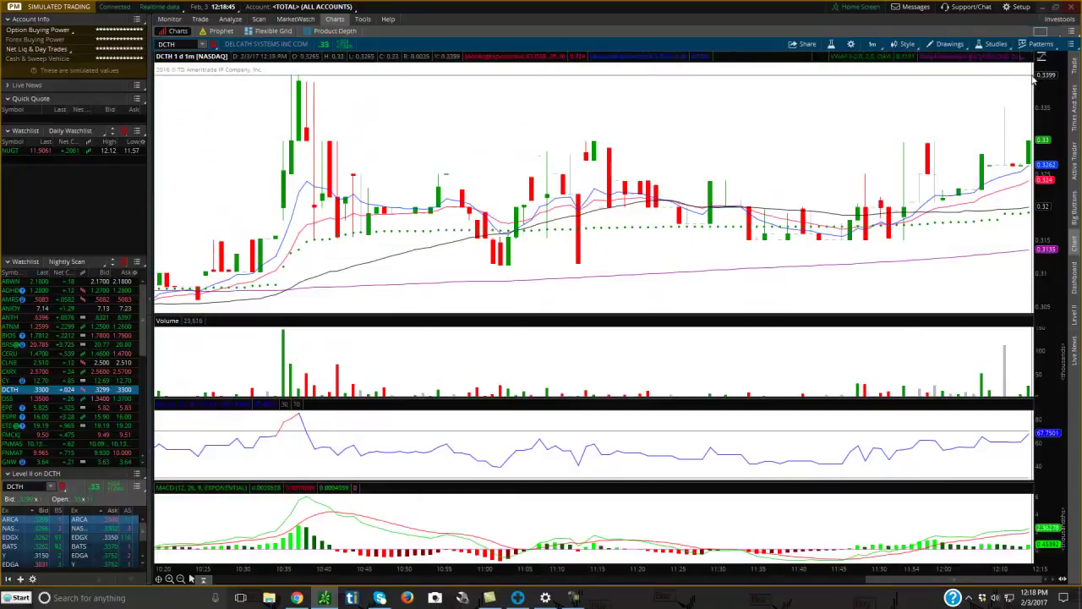